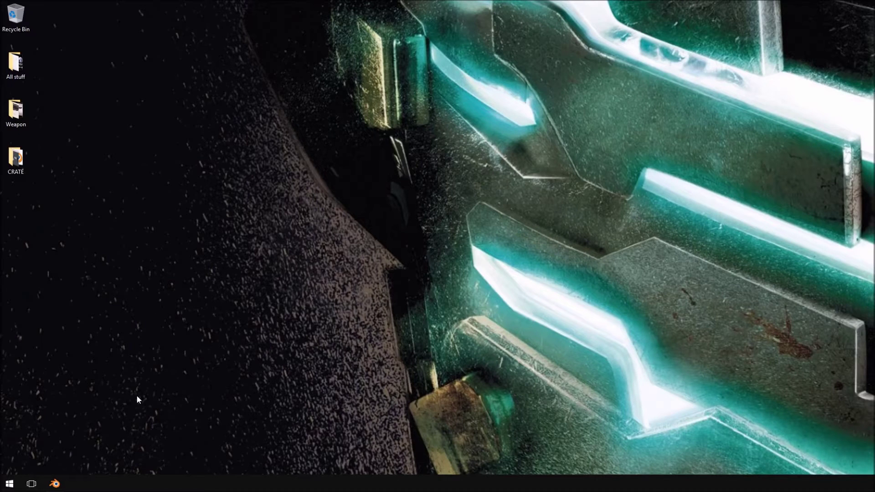
Bring the level_layout_copy Blender window forward, orbit the coffee table, and select small_table then coffee_table.
mouse_move(66, 486)
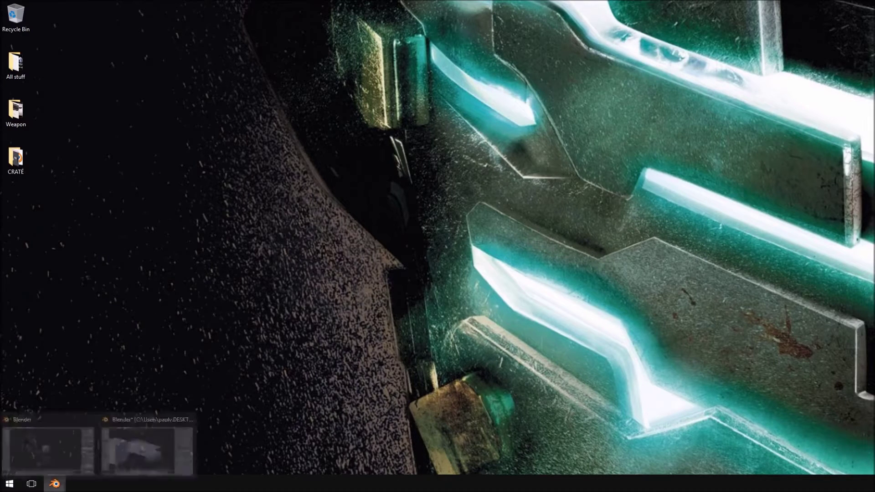
left_click(132, 459)
middle_click_drag(549, 185, 562, 189)
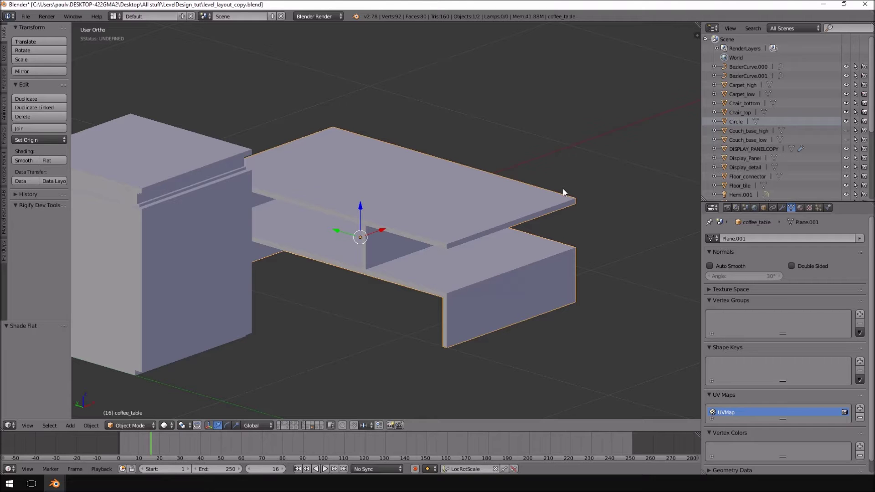
middle_click_drag(562, 188, 252, 218)
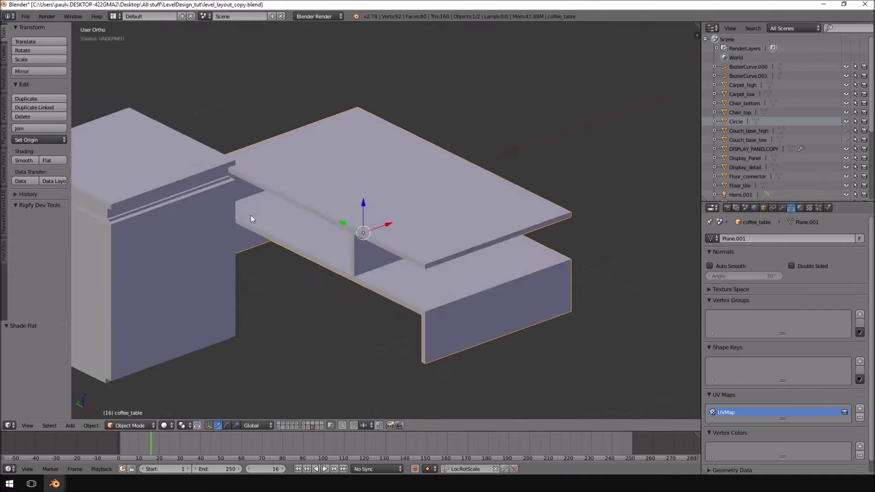
right_click(193, 176)
right_click(325, 189)
middle_click_drag(325, 189, 442, 232)
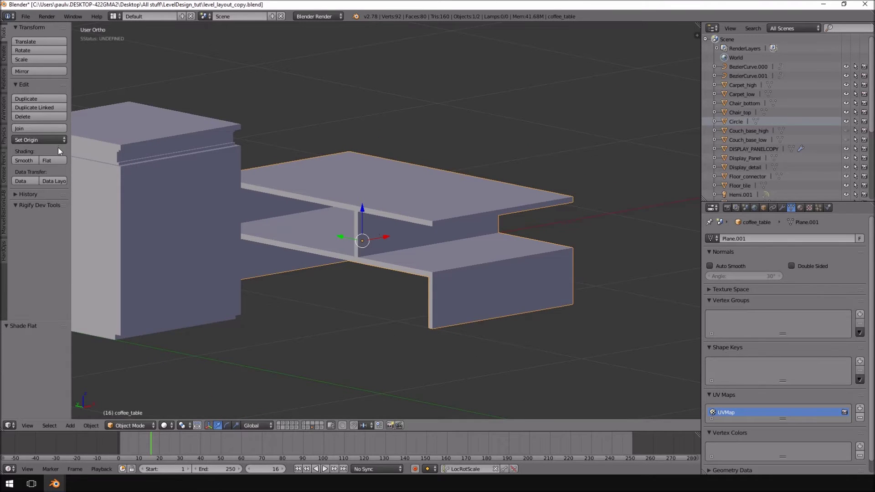
Compare smooth and flat shading on the coffee table, ending smooth with Auto Smooth on at 30°.
left_click(37, 162)
scroll(464, 237, "up", 4)
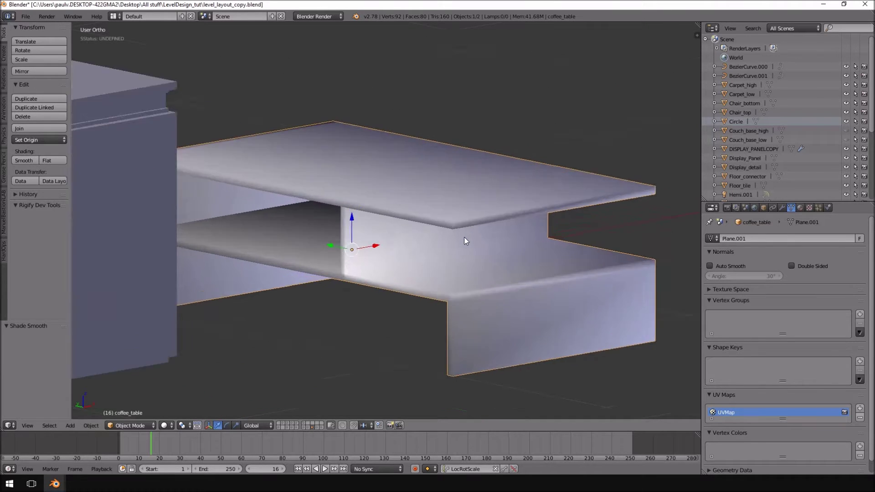
scroll(317, 160, "down", 2)
left_click(56, 160)
scroll(475, 193, "up", 2)
scroll(474, 193, "down", 3)
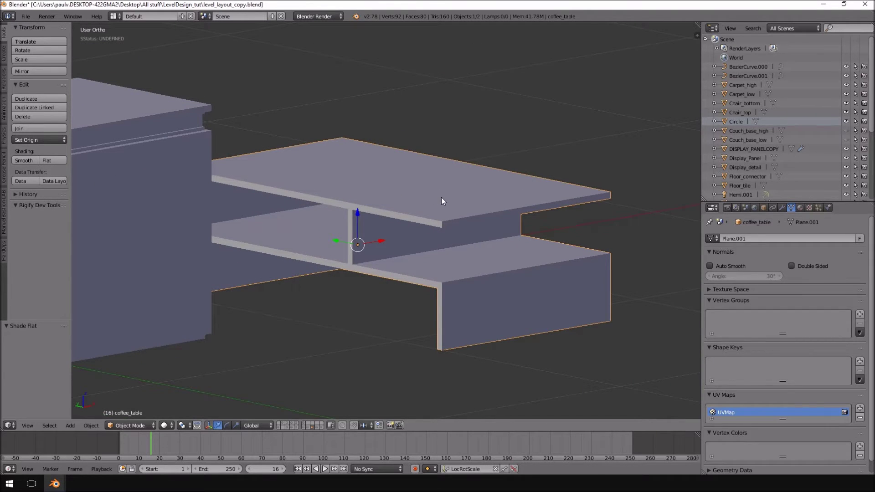
left_click(23, 161)
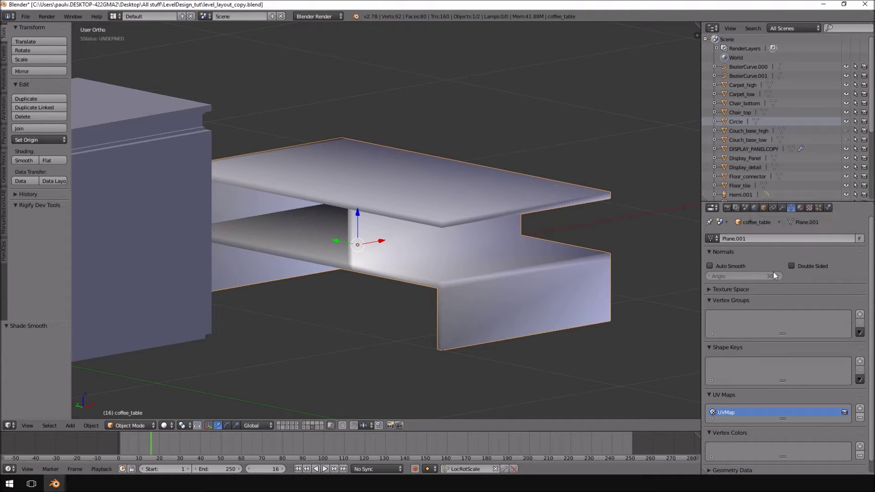
left_click(710, 266)
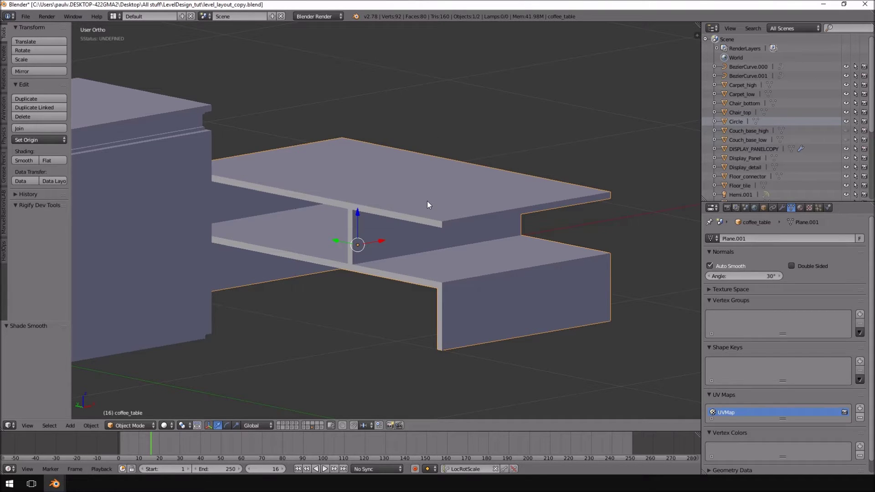
scroll(381, 212, "up", 5)
In Edit Mode, select the table top's front, left, back and right outer edges.
key("Tab")
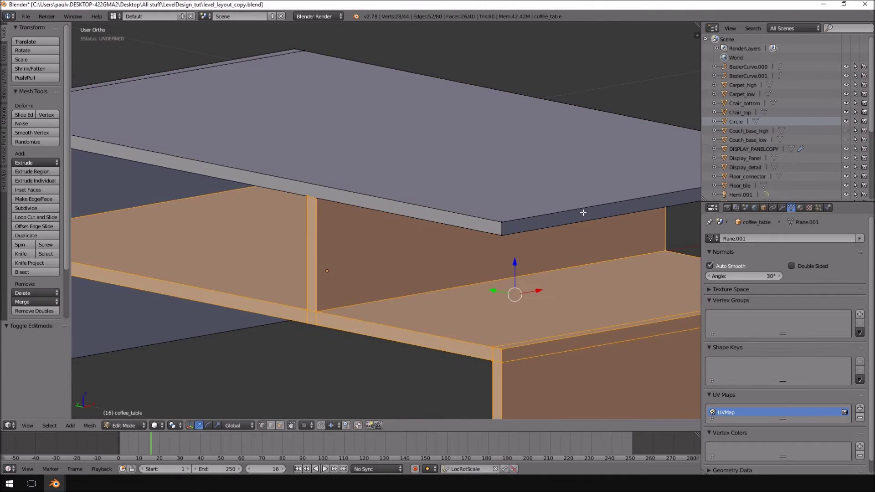
right_click(570, 208)
scroll(570, 210, "down", 5)
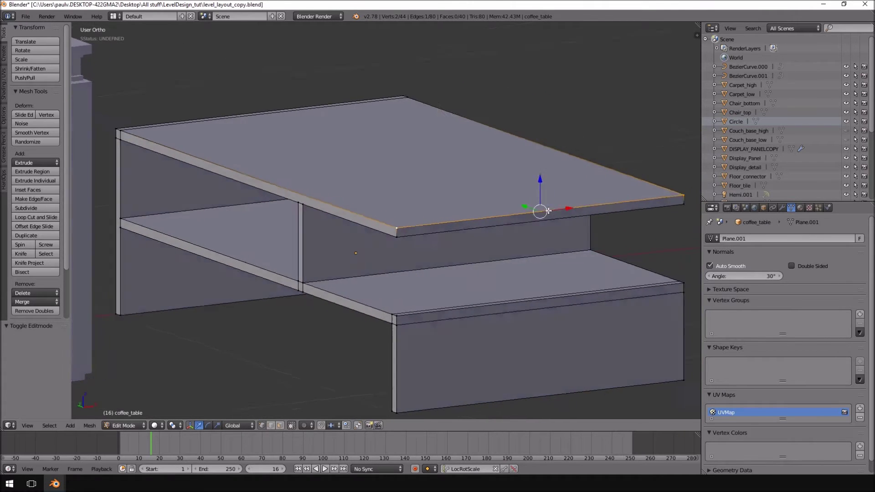
middle_click_drag(548, 211, 248, 201)
right_click(142, 123, "shift")
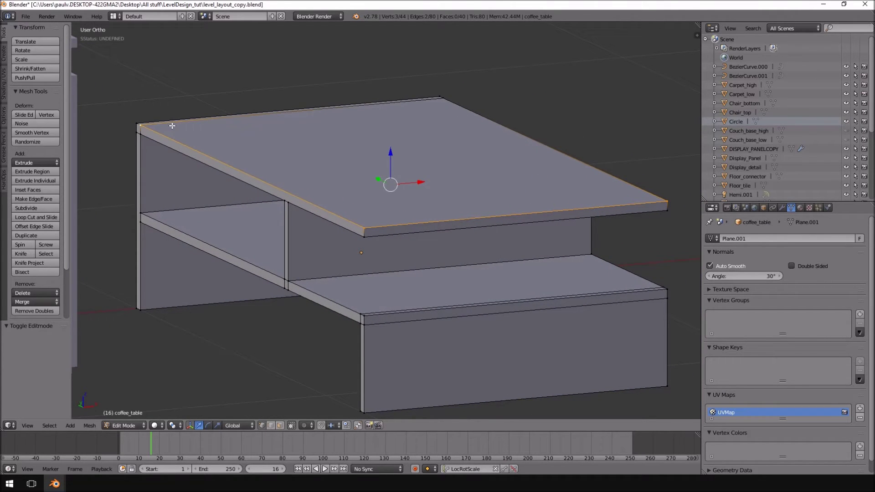
right_click(137, 122, "shift")
right_click(437, 94, "shift")
right_click(622, 184, "shift")
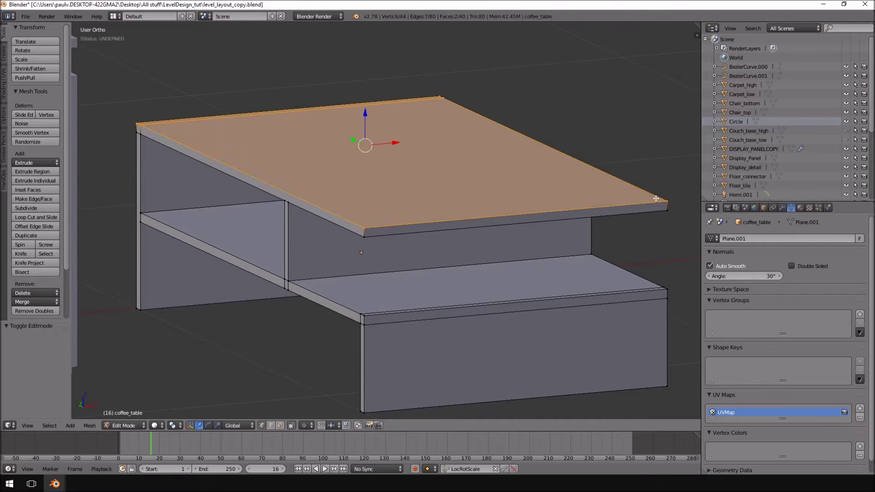
Mark the selected table top edges as sharp and return to Object Mode.
key("ctrl+e")
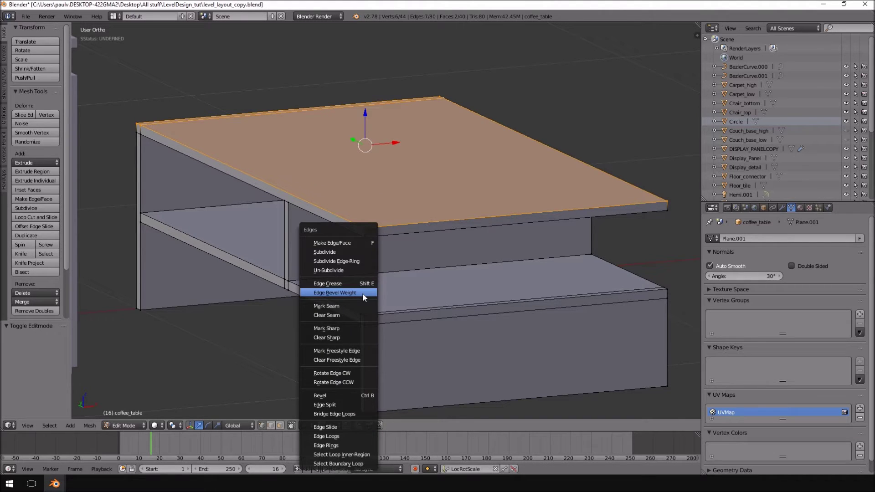
left_click(360, 329)
key("z")
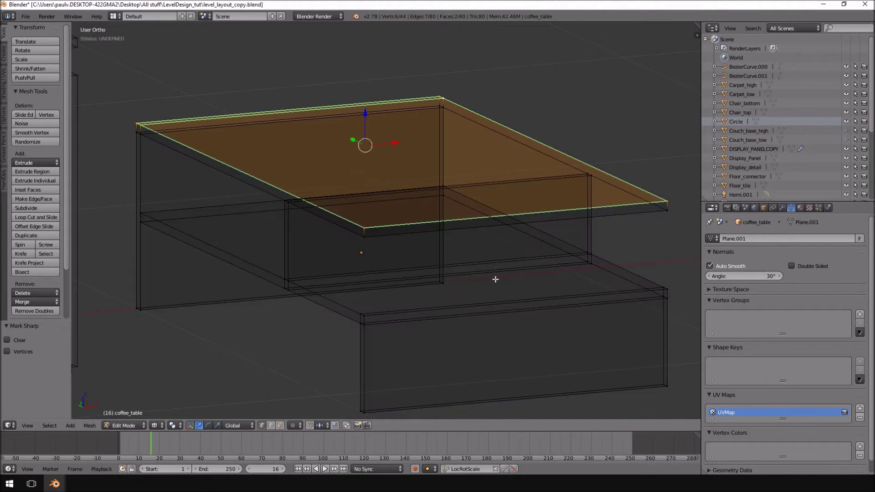
key("z")
key("Tab")
scroll(497, 278, "up", 4)
scroll(497, 278, "down", 3)
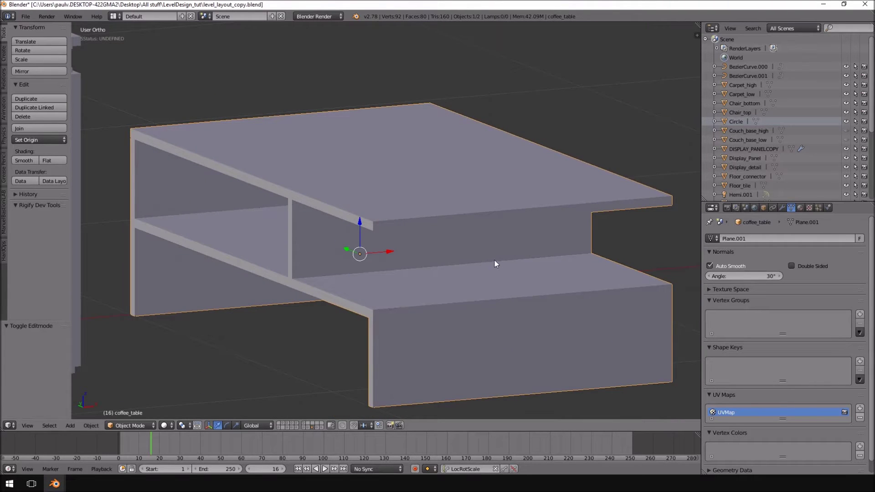
scroll(496, 262, "down", 1)
Try a bevel on the table top's edges, inspect the corner up close, then undo it.
key("Tab")
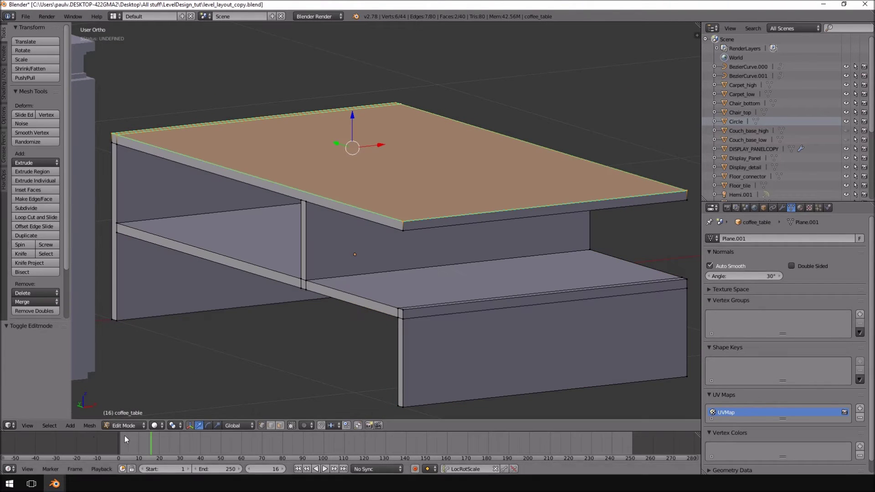
key("ctrl+b")
left_click(568, 232)
key("Tab")
scroll(568, 239, "up", 6)
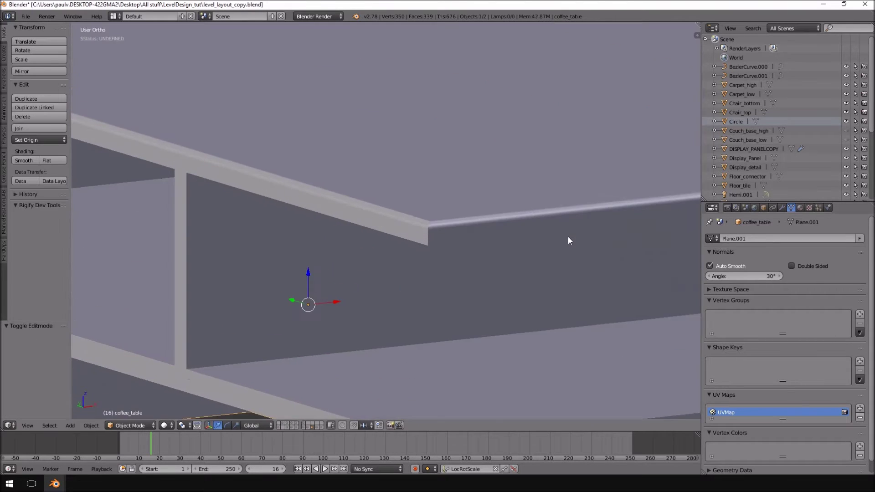
middle_click_drag(567, 240, 418, 184)
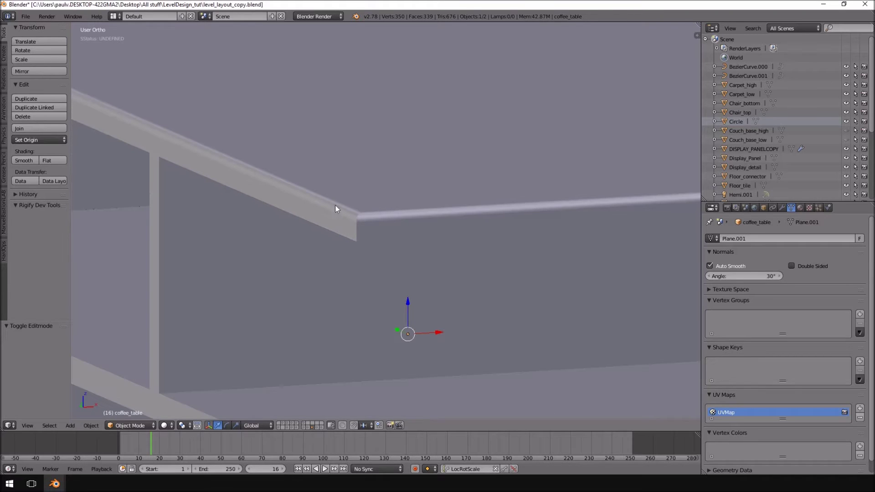
middle_click_drag(338, 213, 410, 146)
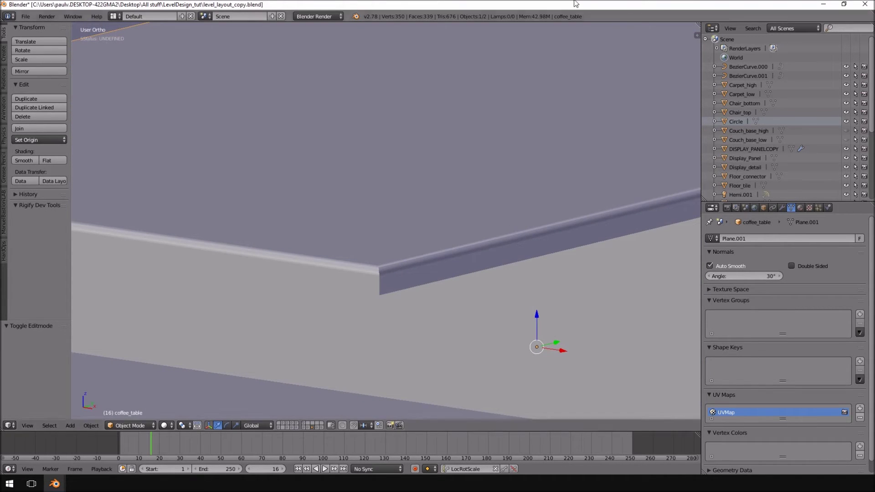
key("ctrl+z")
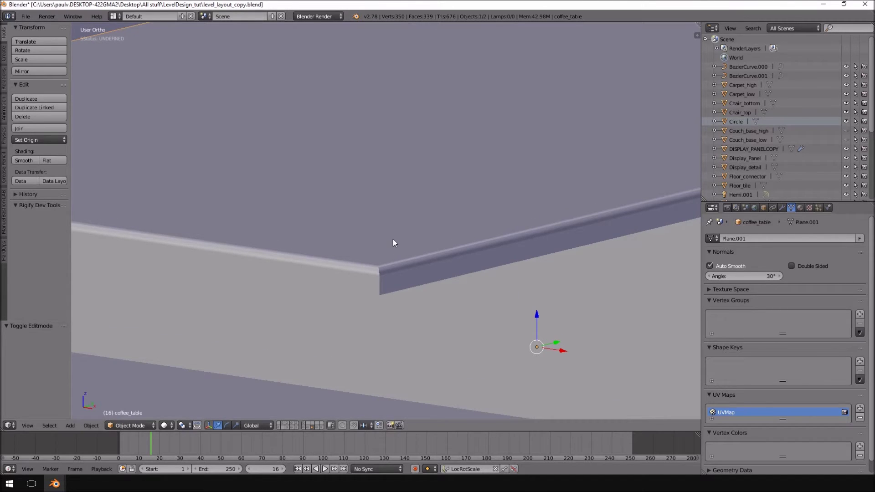
scroll(393, 239, "down", 4)
Clear Sharp on the table top's edges in Edit Mode, then return to Object Mode.
key("Tab")
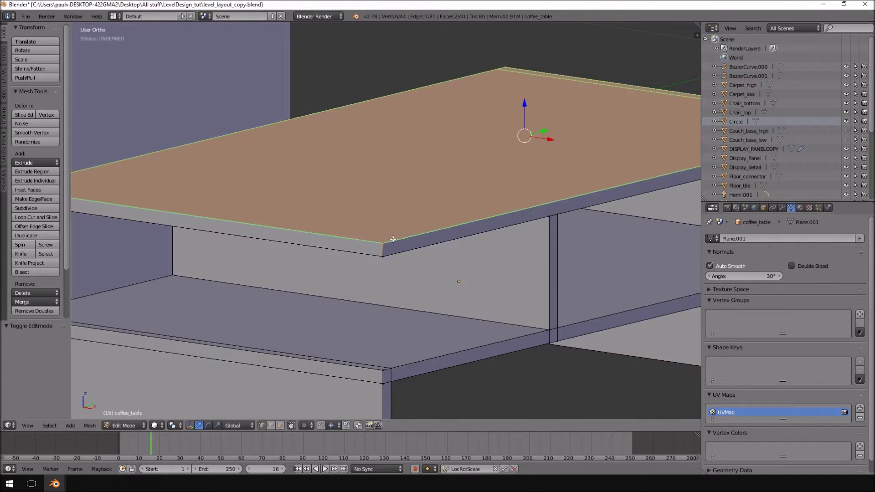
middle_click_drag(259, 217, 366, 221)
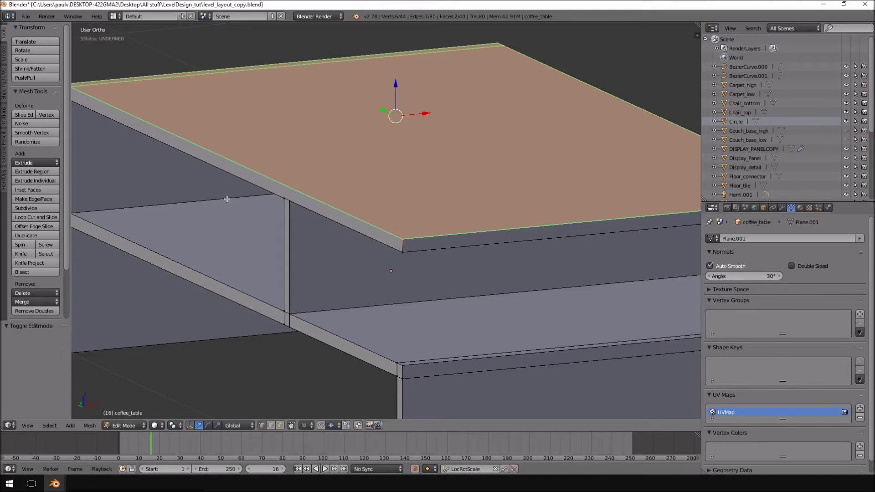
key("ctrl+e")
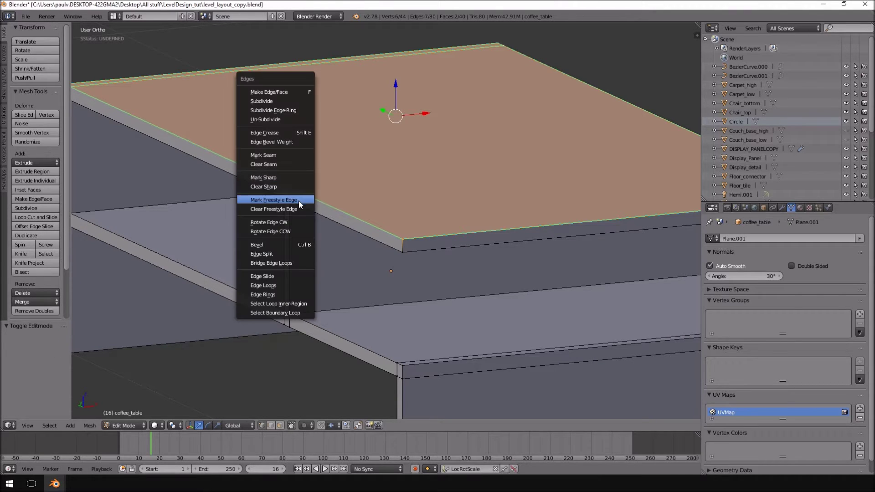
left_click(282, 186)
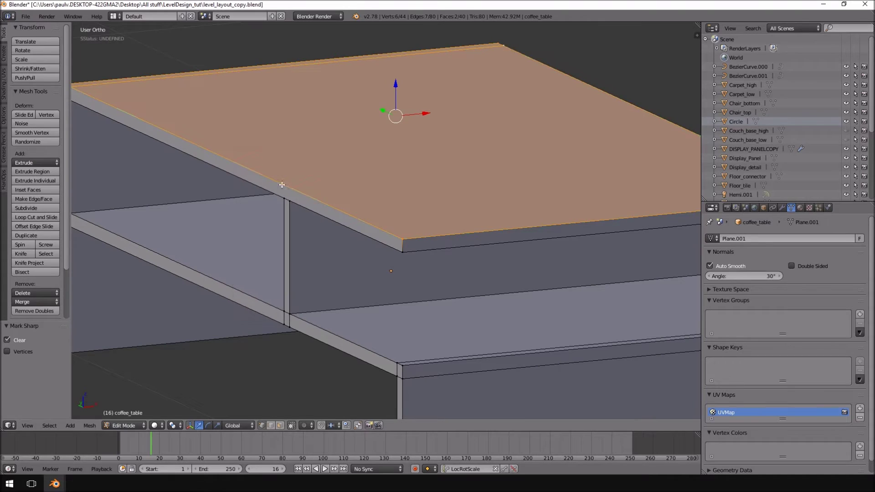
scroll(440, 182, "down", 5)
key("Tab")
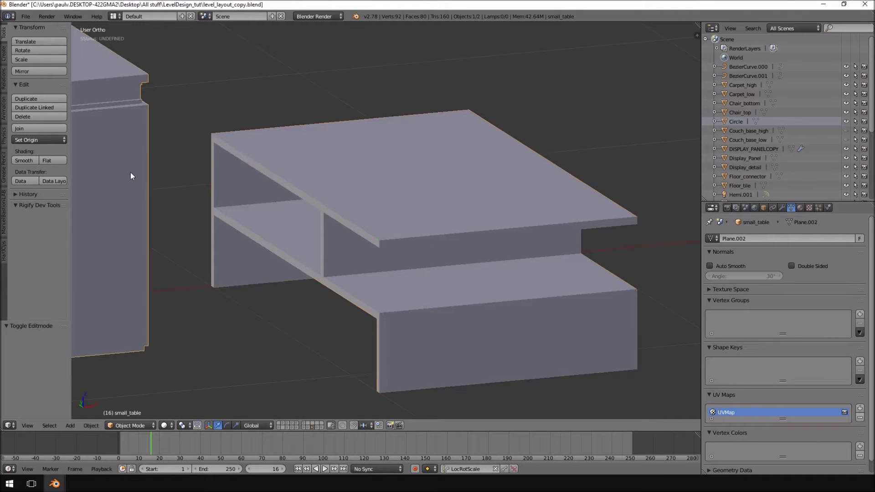
Select the entire coffee table mesh in Edit Mode and zoom and orbit around it.
scroll(430, 178, "down", 2)
key("Tab")
key("a")
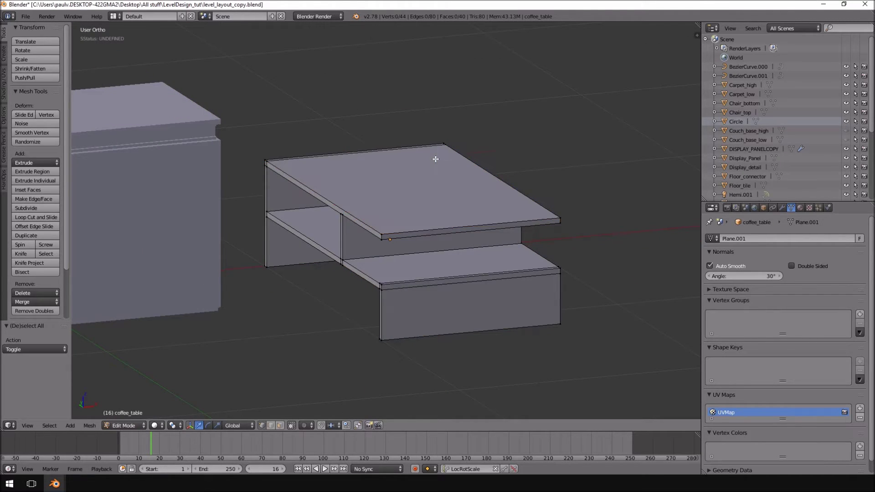
key("a")
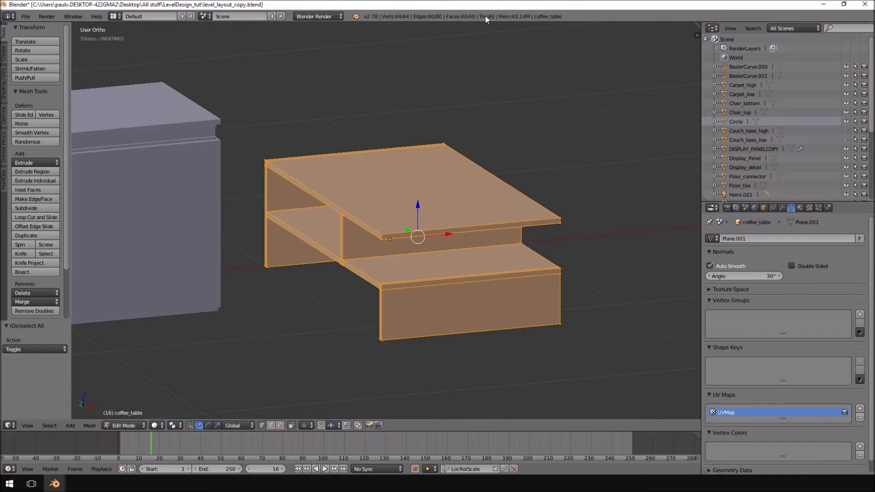
scroll(418, 400, "up", 4)
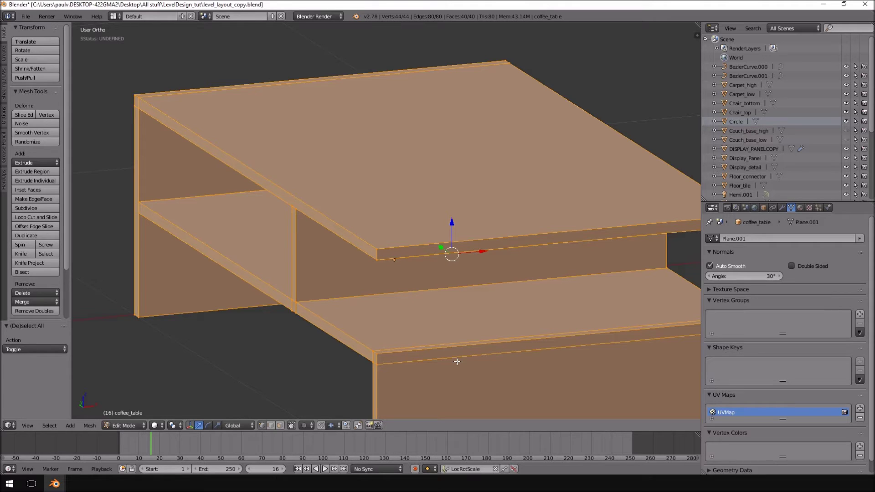
scroll(457, 361, "down", 6)
middle_click_drag(451, 273, 436, 263)
scroll(436, 256, "up", 5)
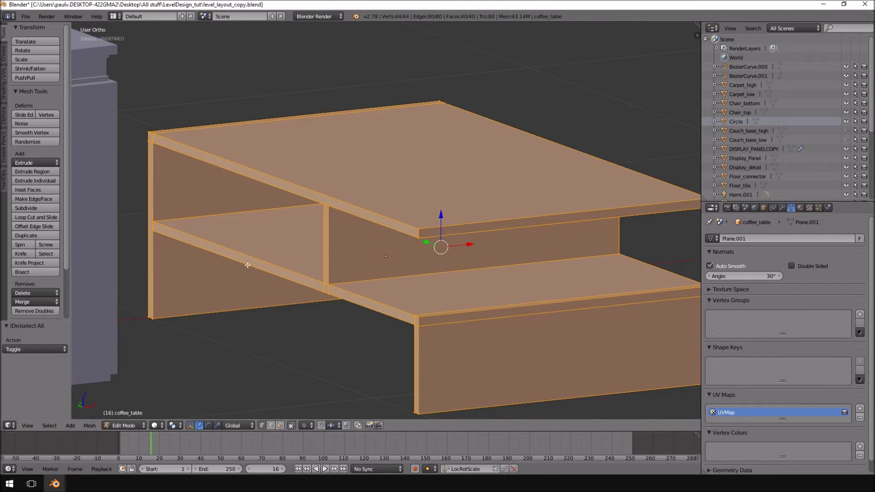
Switch to the Hard Ops 8 Gumroad page and look over its $15+ price banner.
mouse_move(54, 483)
left_click(63, 449)
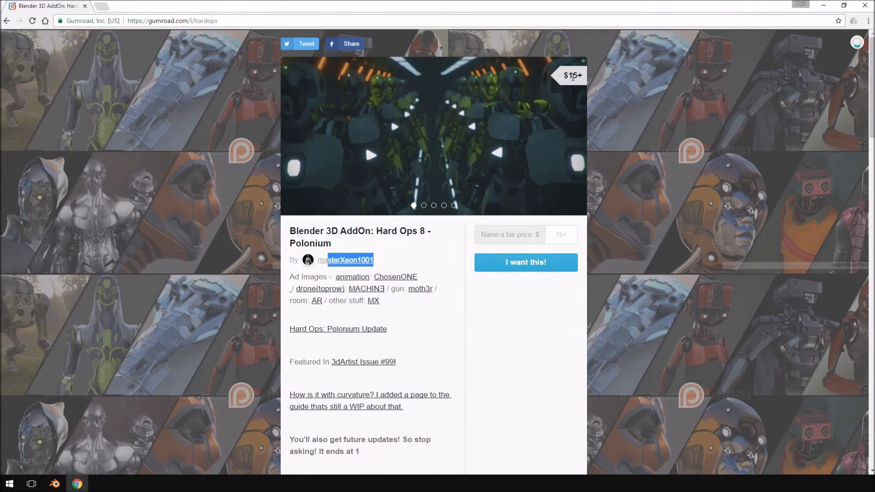
left_click_drag(573, 75, 577, 76)
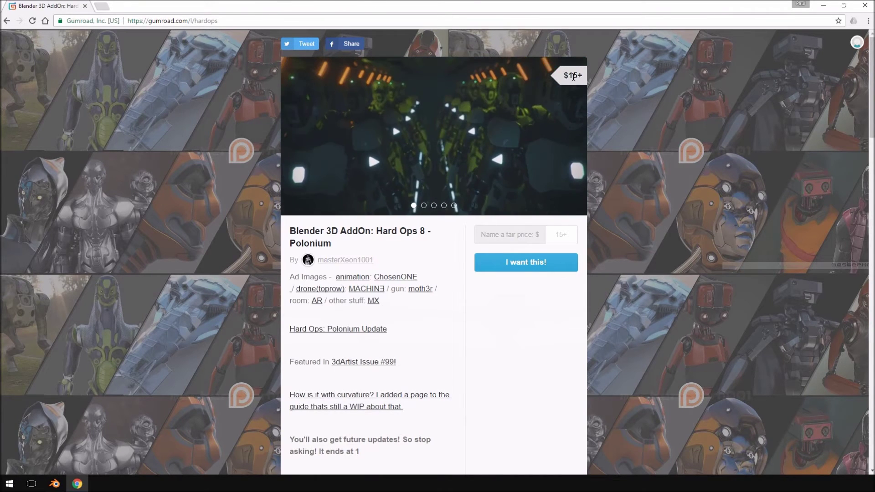
left_click(555, 240)
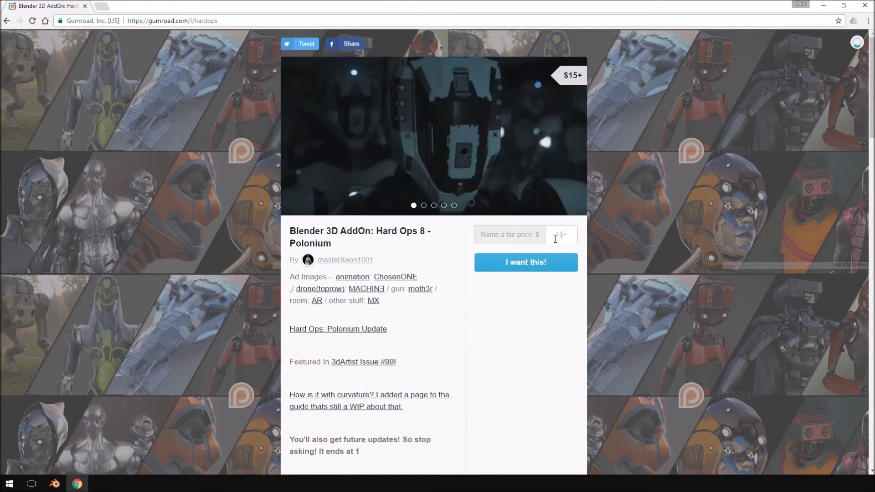
left_click_drag(314, 5, 351, 4)
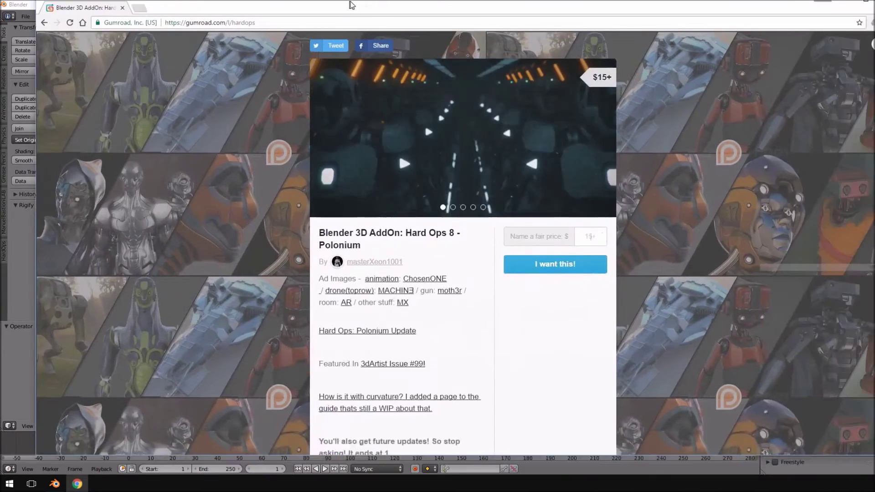
double_click(351, 4)
scroll(415, 316, "down", 9)
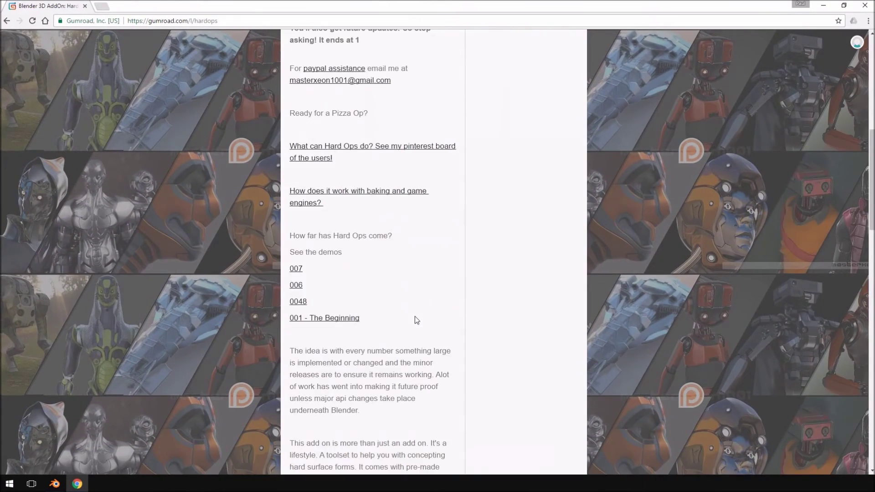
scroll(415, 316, "up", 9)
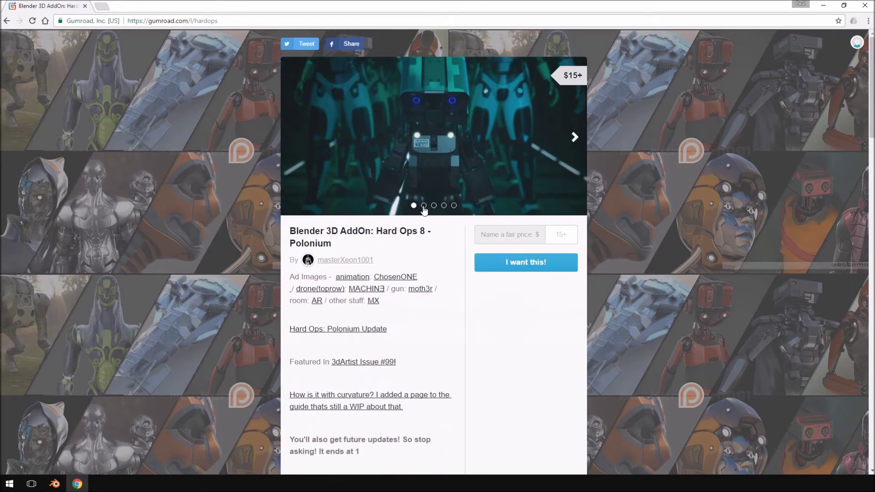
Step through the product images to the fourth one, then close the browser to return to Blender.
left_click(424, 206)
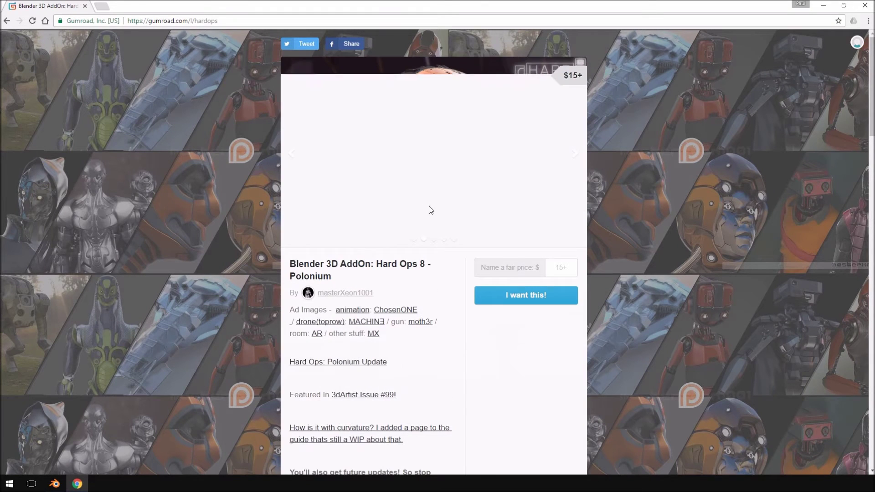
left_click(574, 154)
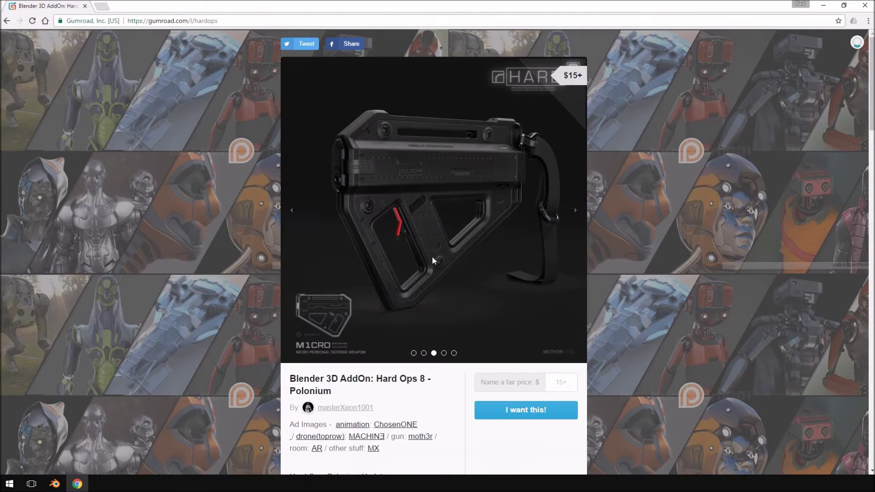
left_click(575, 209)
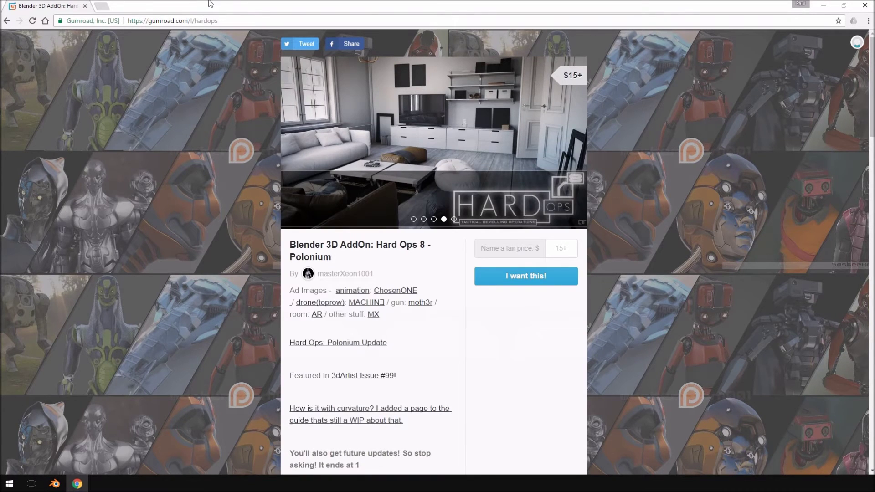
key("alt+F4")
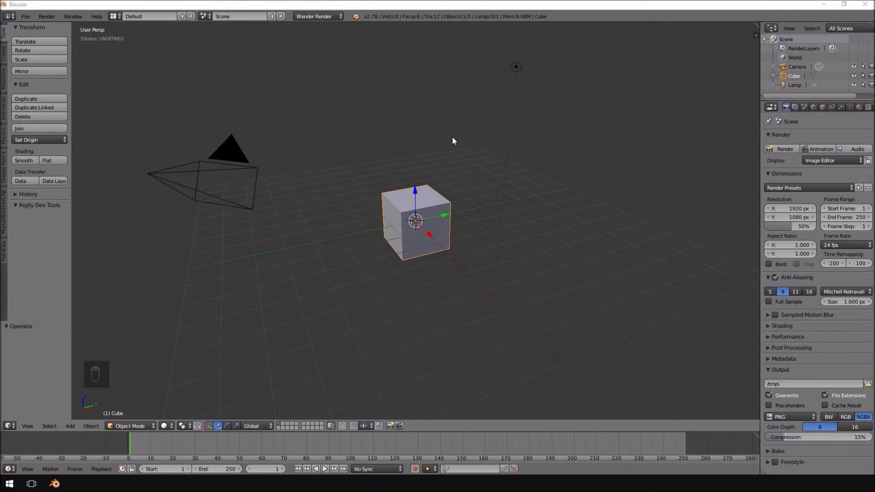
Apply Hard Ops (C) Sharpen to the default cube, giving bevelled edges and 96 vertices, then deselect it.
scroll(447, 137, "up", 8)
middle_click_drag(457, 127, 464, 128)
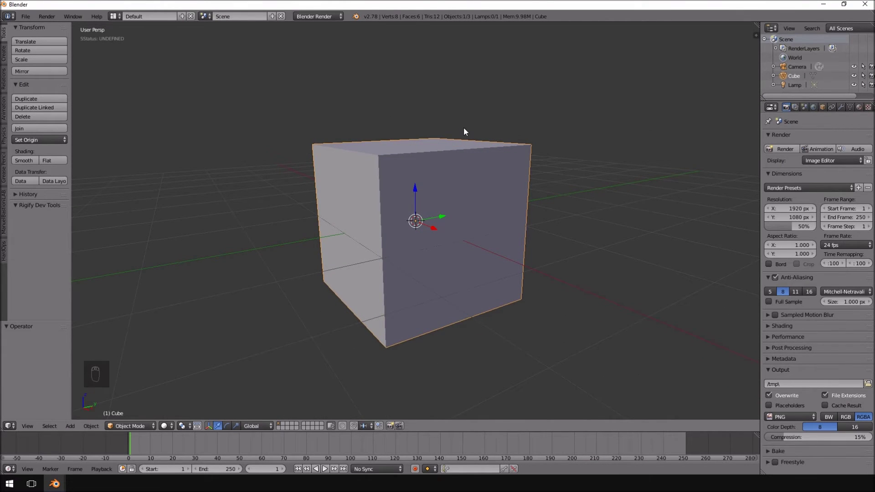
key("q")
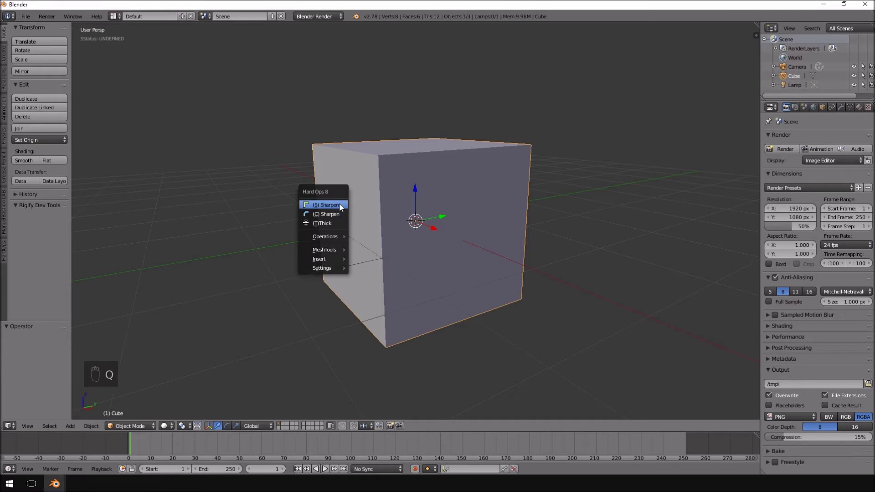
left_click(333, 215)
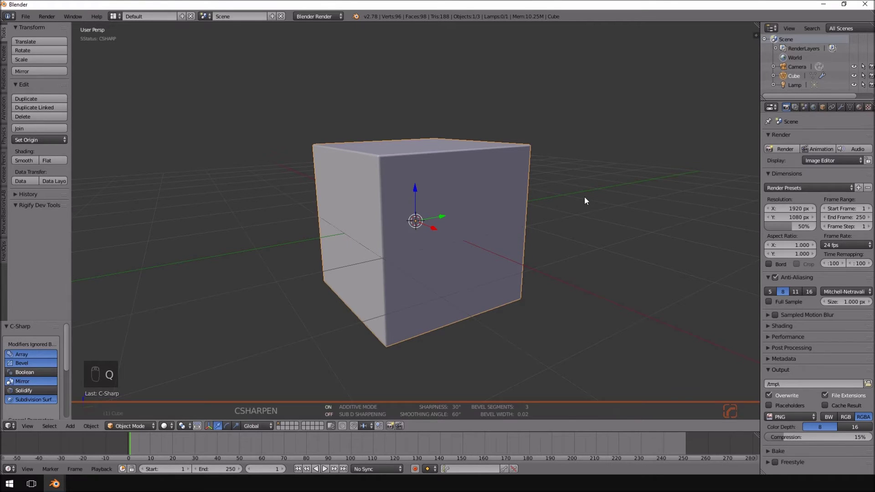
middle_click_drag(584, 196, 476, 212)
scroll(444, 211, "up", 3)
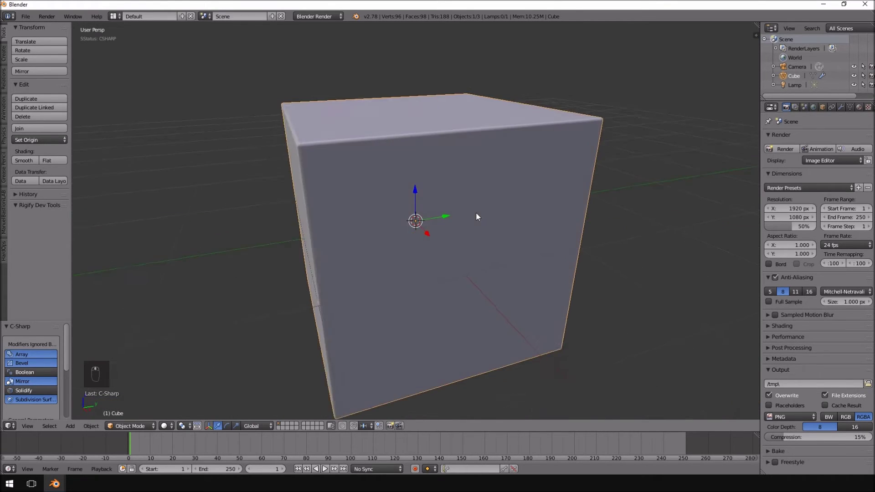
scroll(483, 215, "down", 4)
key("a")
key("shift+a")
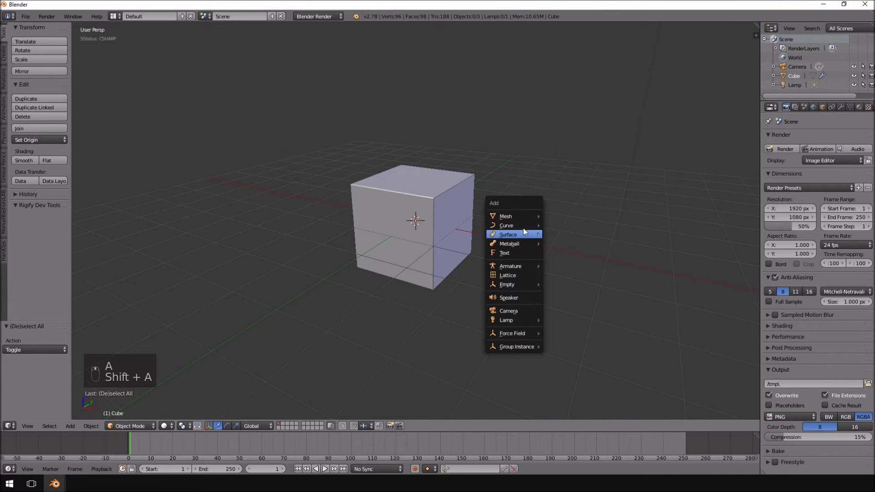
Add a second cube, Cube.001, and scale it down to 0.836 in wireframe view.
mouse_move(520, 216)
left_click(586, 231)
key("s")
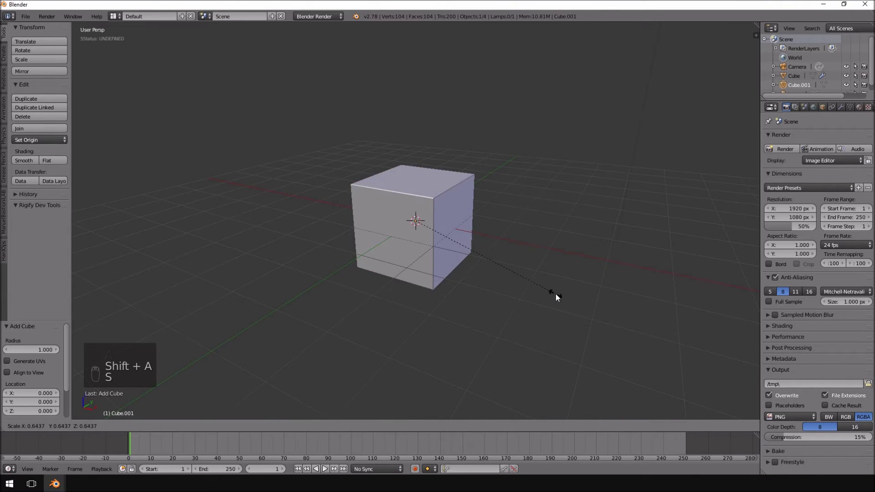
left_click(556, 294)
key("z")
key("s")
left_click(529, 293)
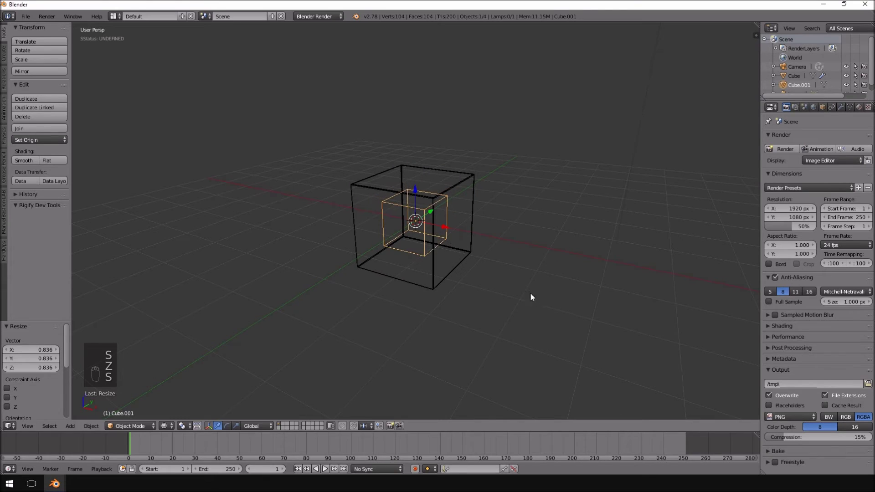
Move the small cube along X and Z into the bevelled cube's upper corner, then select both cubes.
left_click_drag(439, 228, 470, 233)
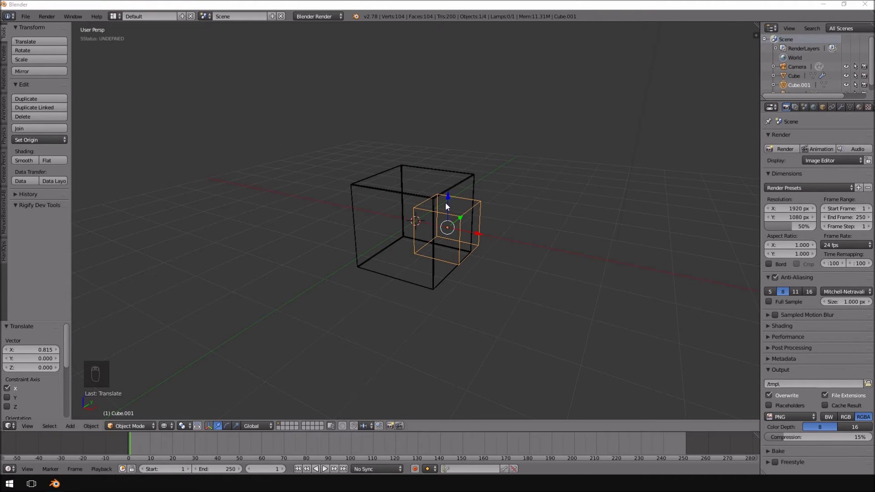
left_click_drag(446, 199, 450, 155)
mouse_move(451, 155)
middle_mouse_down()
mouse_move(532, 133)
mouse_move(541, 145)
mouse_move(461, 167)
middle_mouse_up()
left_click_drag(486, 182, 489, 182)
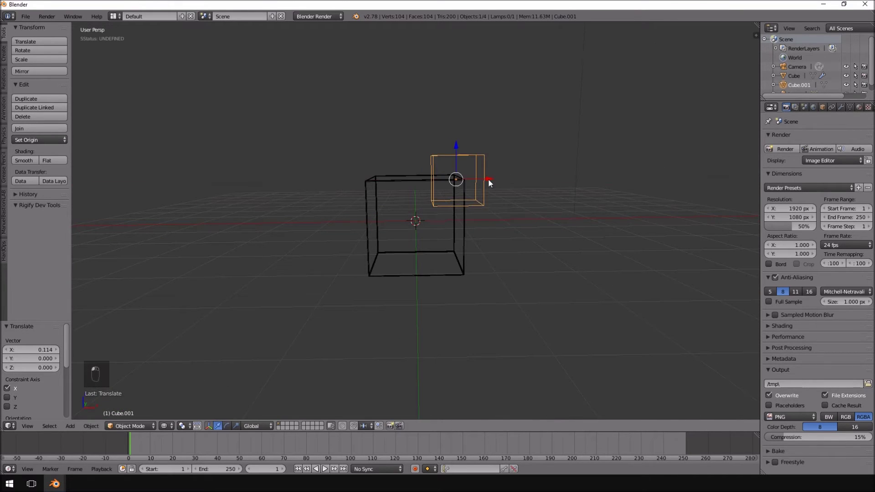
key("z")
scroll(501, 185, "up", 5)
scroll(488, 188, "down", 2)
middle_click_drag(488, 188, 568, 89)
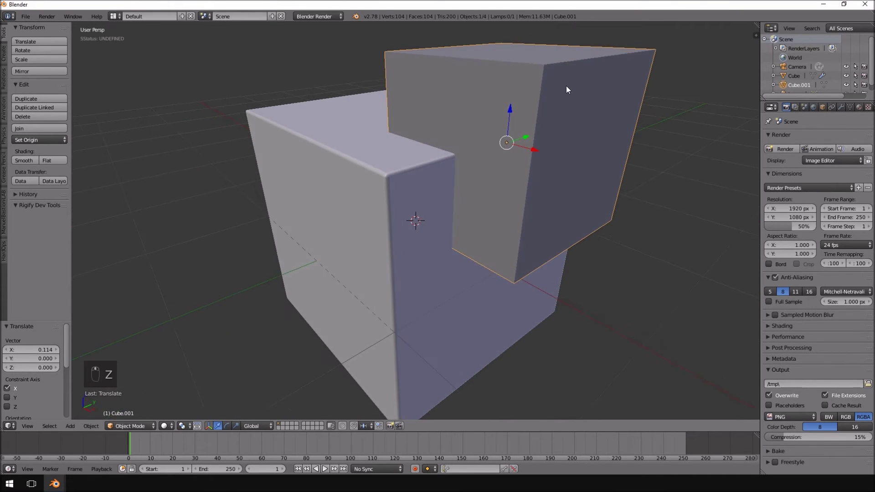
right_click(394, 195, "shift")
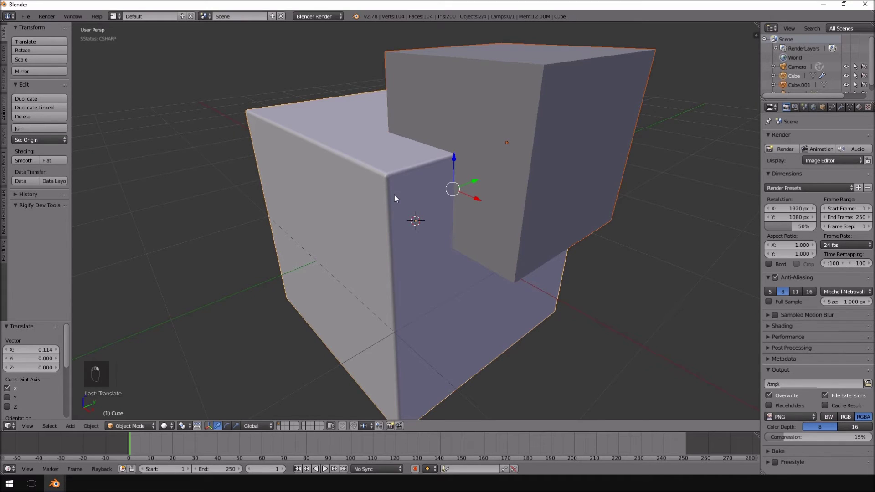
Split the bevelled cube with the small cube via Hard Ops, then delete the cutter box.
key("q")
left_click(393, 205)
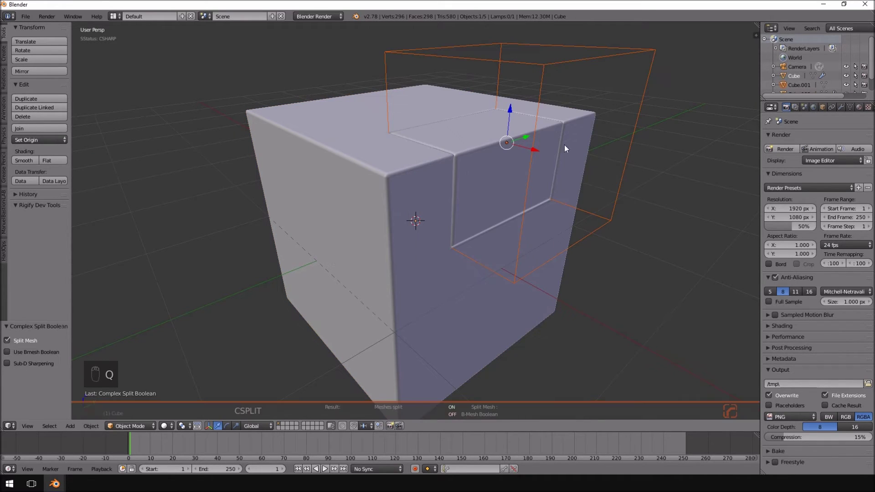
right_click(548, 72)
key("Delete")
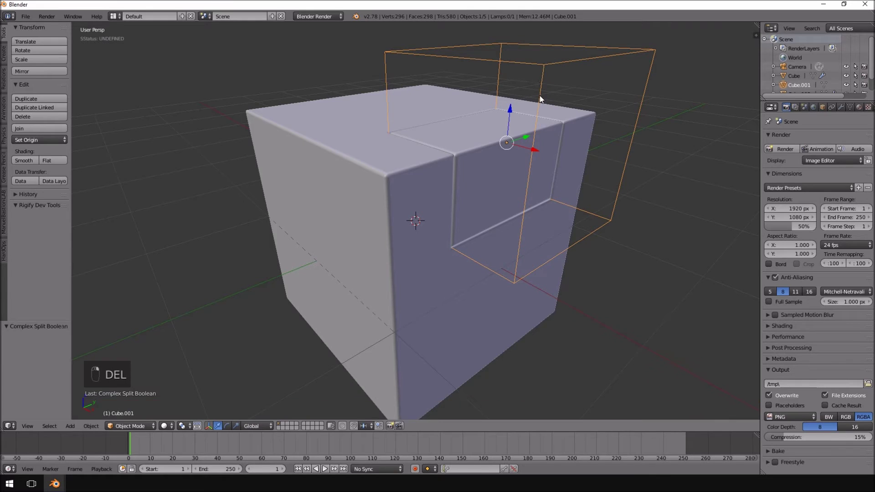
key("Insert")
key("Delete")
left_click(534, 63)
Hide the split-off piece to inspect the notch, then unhide it and select it.
right_click(517, 126)
middle_click_drag(517, 126, 442, 160)
key("h")
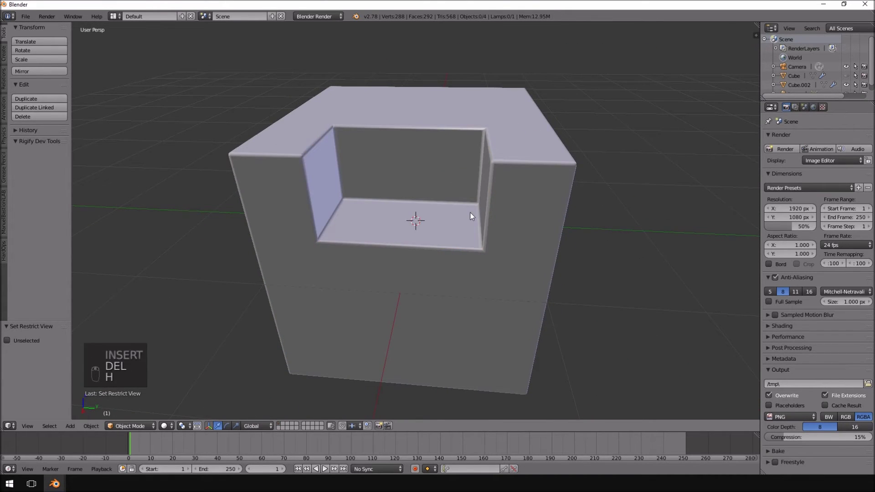
middle_click_drag(470, 212, 386, 206)
scroll(600, 121, "up", 5)
scroll(540, 141, "down", 3)
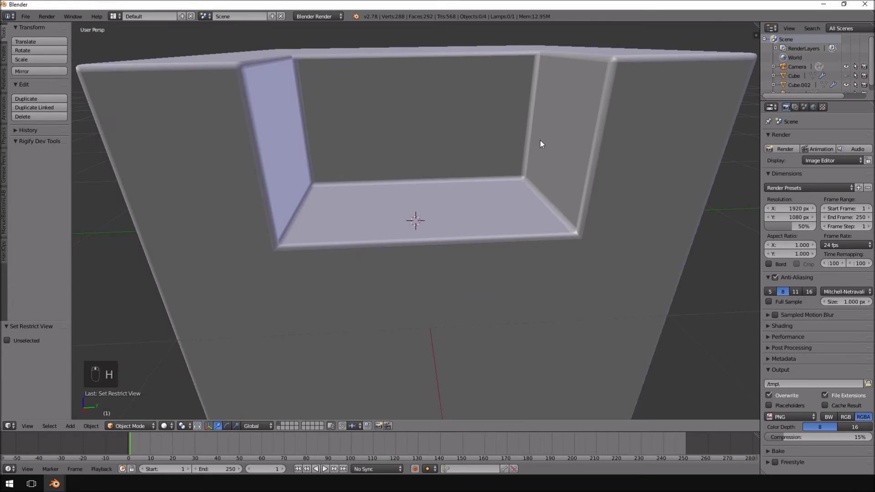
key("Tab")
key("Tab")
scroll(420, 118, "down", 5)
key("Tab")
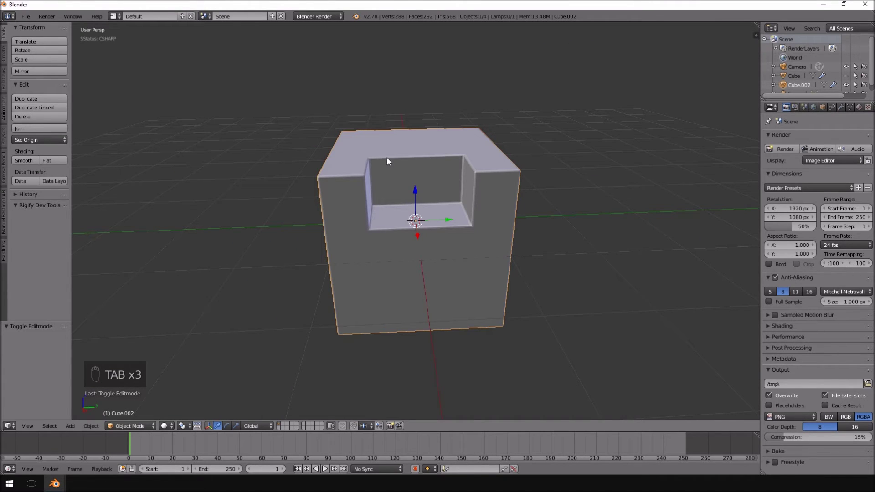
key("alt+h")
scroll(410, 264, "up", 3)
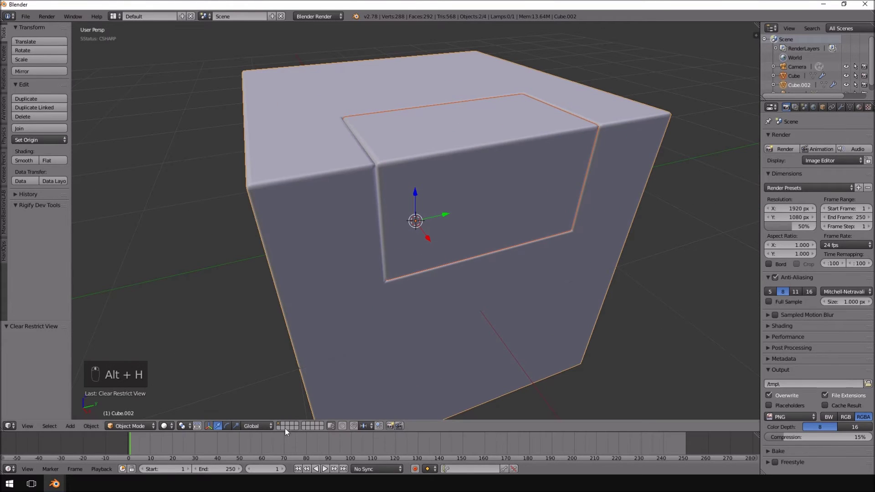
right_click(431, 145)
Bevel the top edge of the notch piece.
key("Tab")
right_click(473, 160)
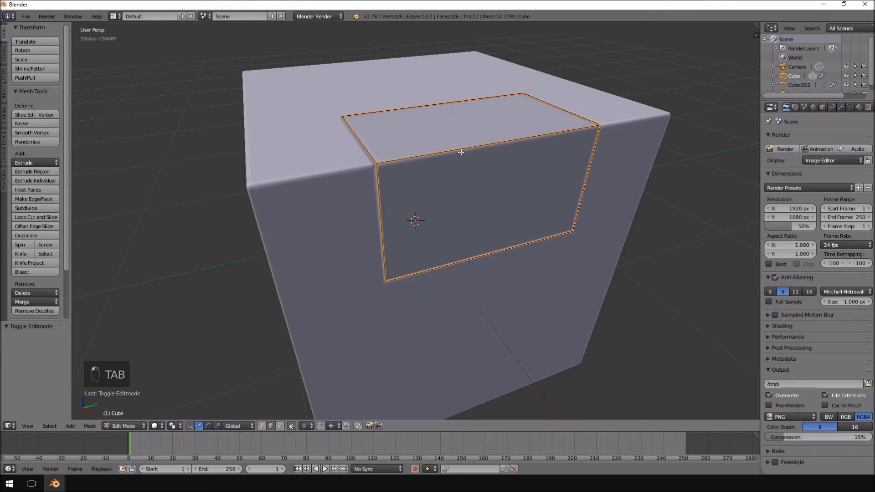
key("ctrl+b")
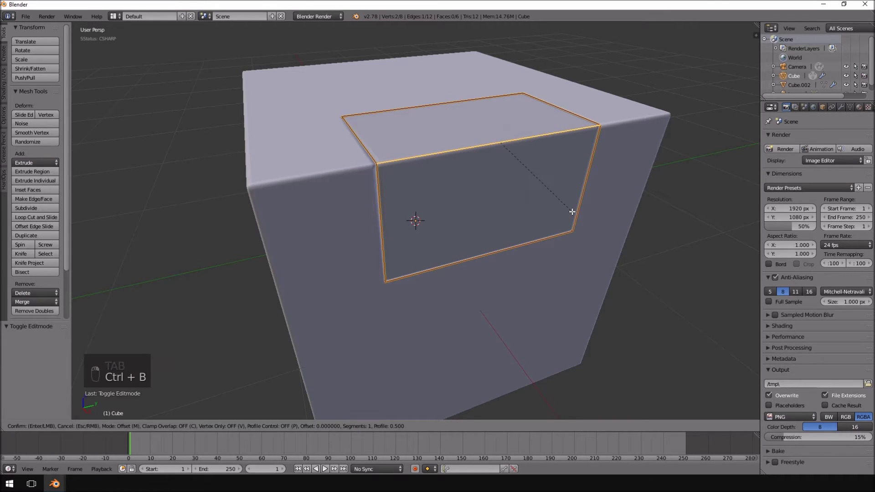
left_click(602, 253)
key("Tab")
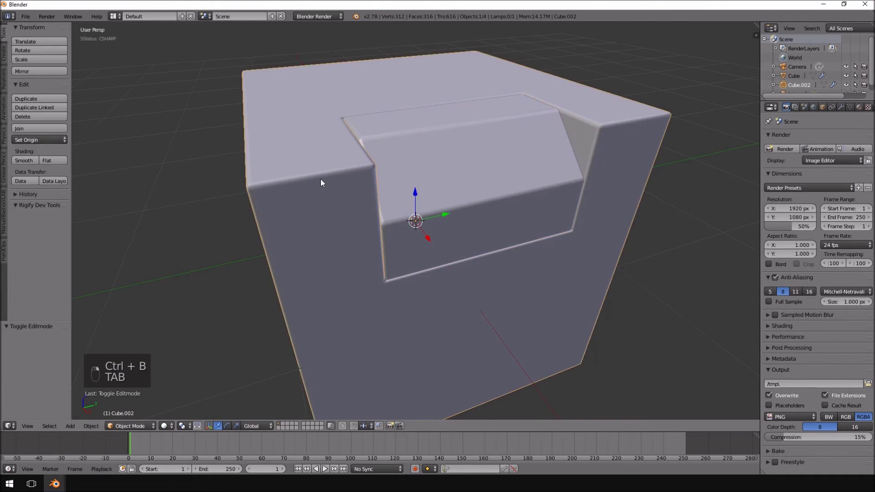
On the notched Cube.002, select three outer edges and bevel them.
right_click(321, 179)
key("Tab")
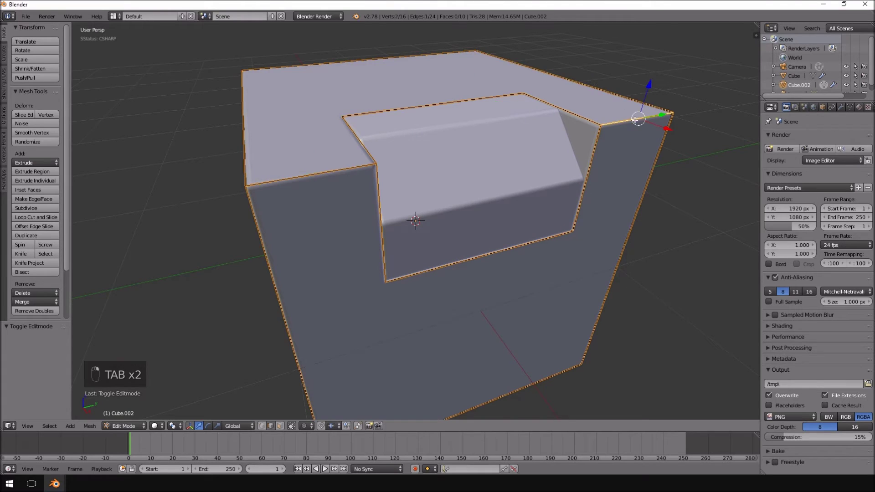
scroll(338, 178, "down", 4)
right_click(323, 151, "shift")
right_click(324, 153)
middle_click_drag(361, 270, 377, 174)
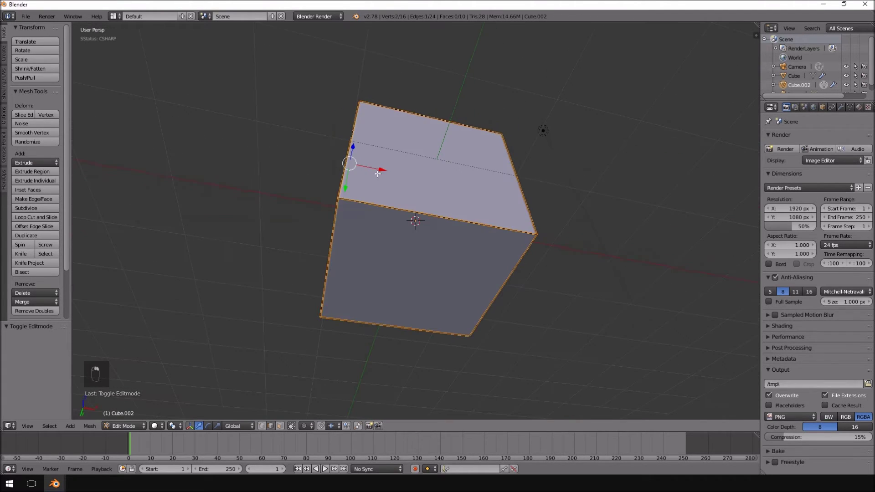
right_click(328, 234, "shift")
right_click(512, 267, "shift")
key("ctrl+b")
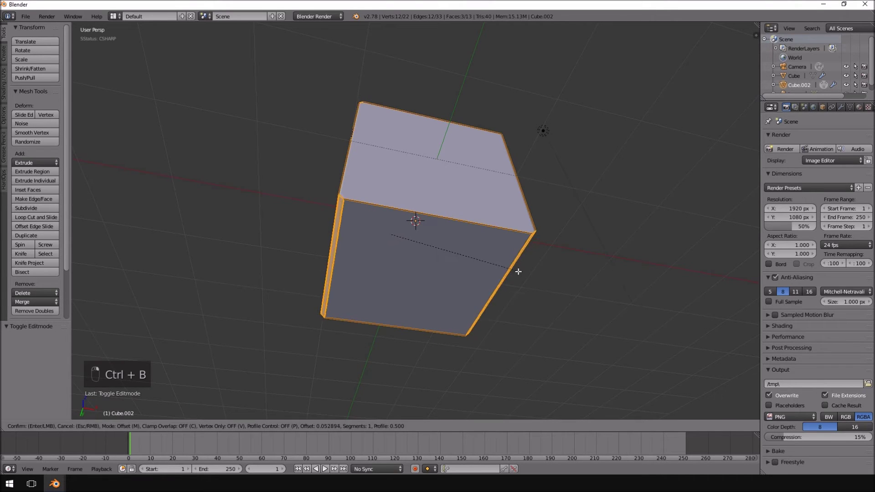
left_click(527, 275)
Orbit around the bevelled notched cube to inspect it, deselect everything, and leave Edit Mode.
middle_click_drag(527, 275, 433, 264)
scroll(429, 263, "up", 5)
scroll(429, 262, "down", 4)
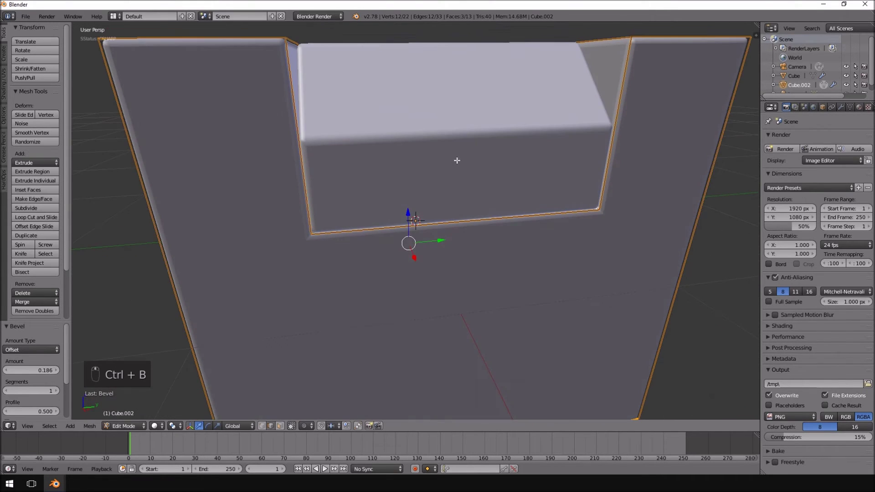
scroll(333, 140, "down", 8)
middle_click_drag(347, 146, 336, 106)
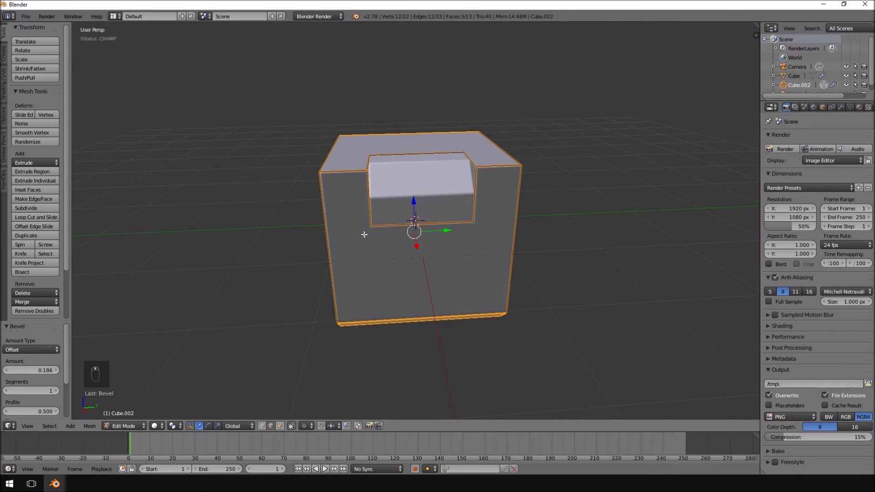
middle_click_drag(536, 309, 529, 299)
key("a")
scroll(492, 275, "down", 5)
middle_click_drag(493, 276, 463, 324)
scroll(464, 324, "up", 4)
middle_click_drag(561, 398, 471, 202)
scroll(403, 205, "up", 3)
key("Tab")
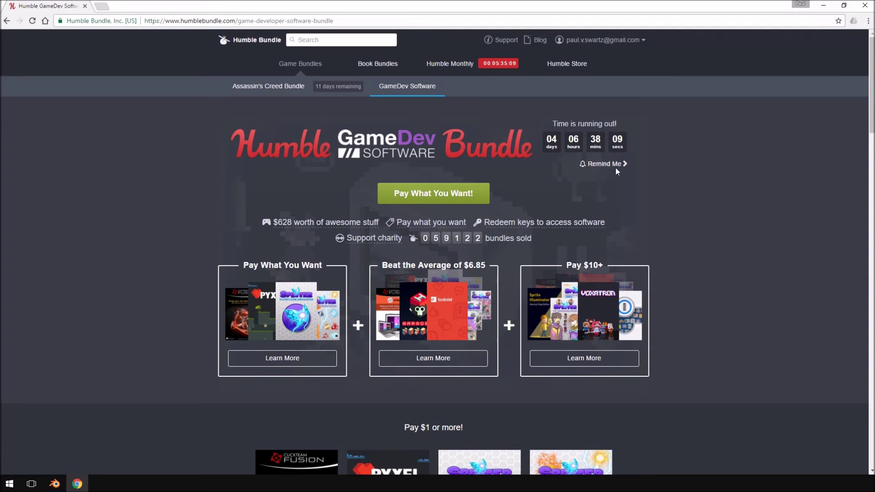
Jump from the Pay What You Want tier to the Base Bundle games: Clickteam Fusion 2.5, Pyxel Edit, Spriter Pro.
double_click(552, 141)
left_click(525, 167)
scroll(526, 169, "down", 4)
scroll(424, 195, "up", 2)
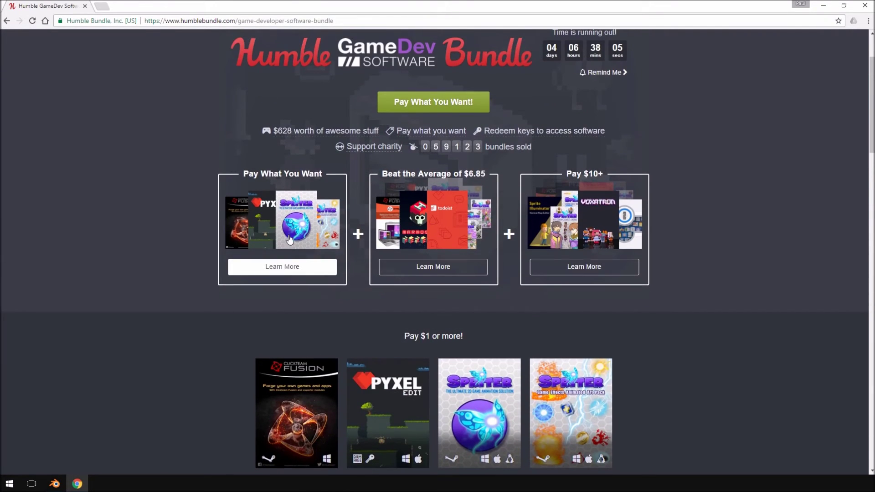
scroll(315, 234, "down", 1)
left_click(316, 235)
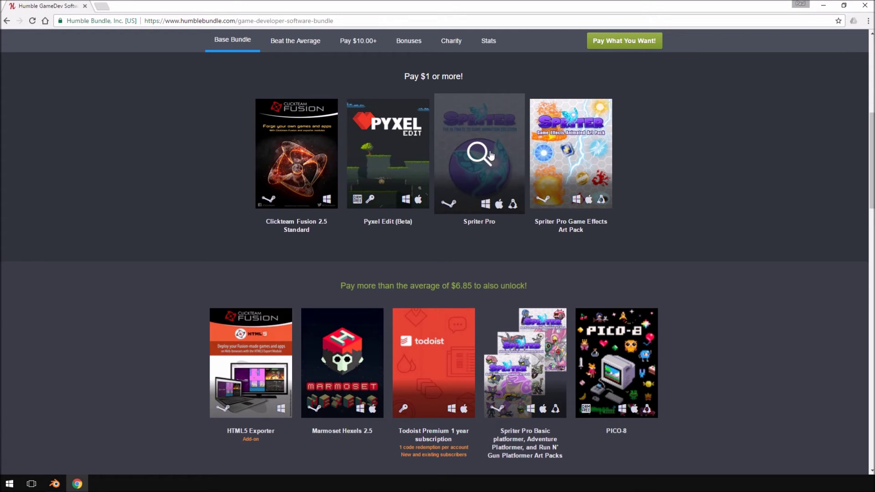
Select the 'Pay $1 or more!' heading and browse down to the beat-the-$6.85-average tier.
triple_click(469, 74)
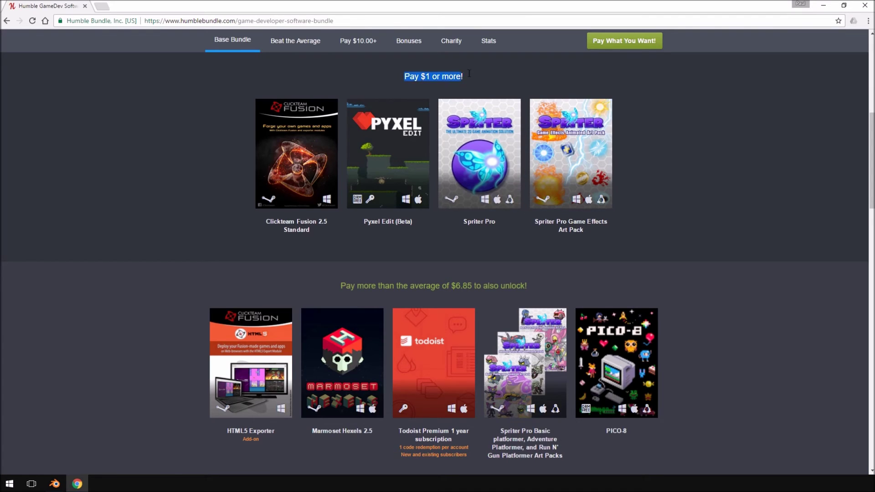
left_click_drag(469, 74, 477, 76)
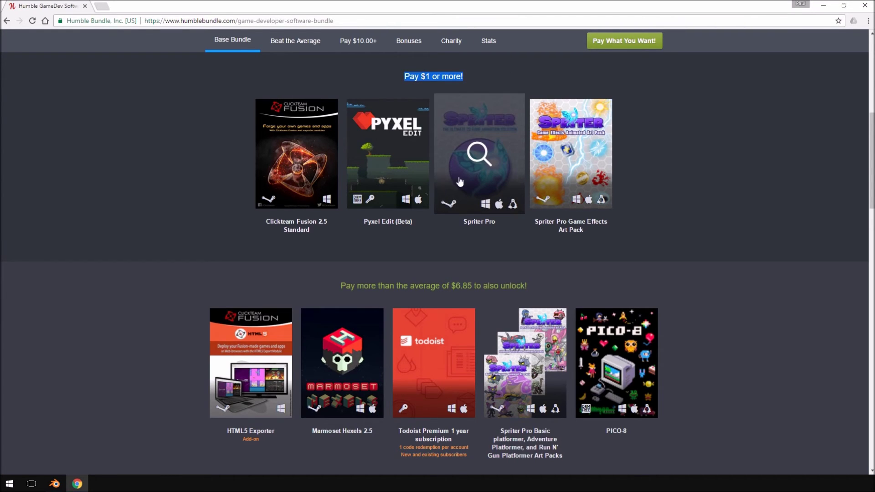
scroll(526, 199, "up", 2)
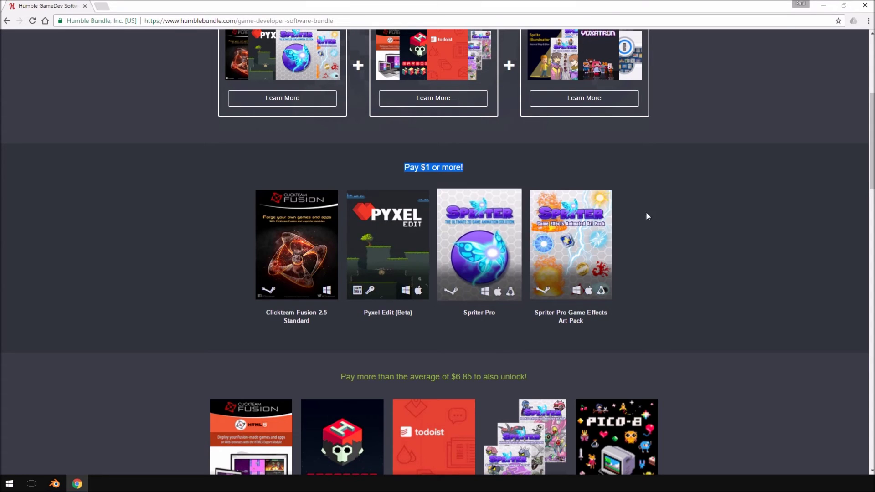
scroll(717, 238, "down", 2)
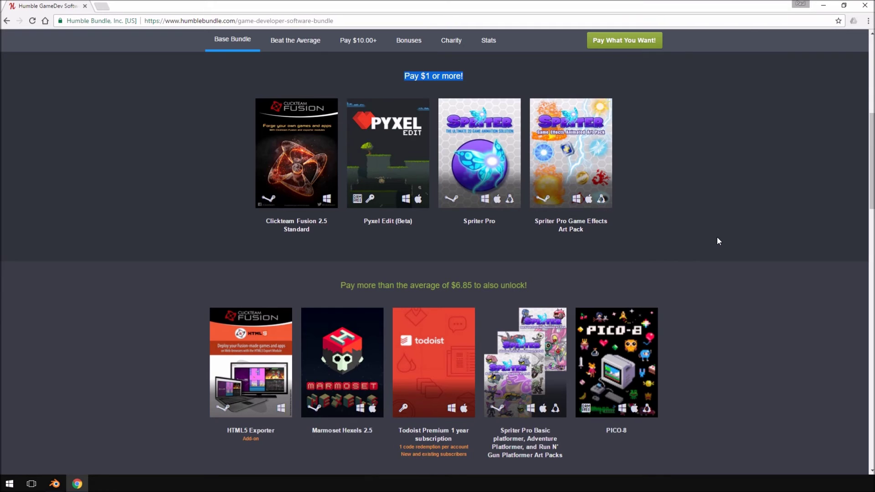
scroll(717, 237, "down", 5)
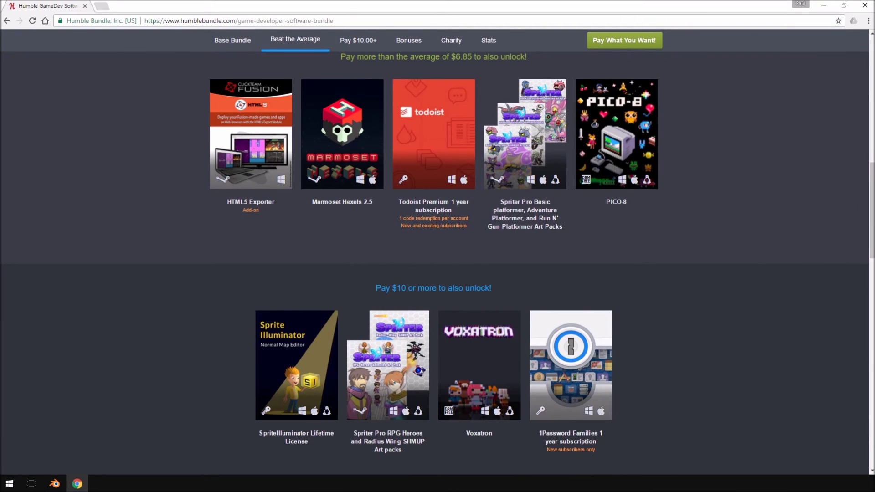
scroll(638, 305, "up", 4)
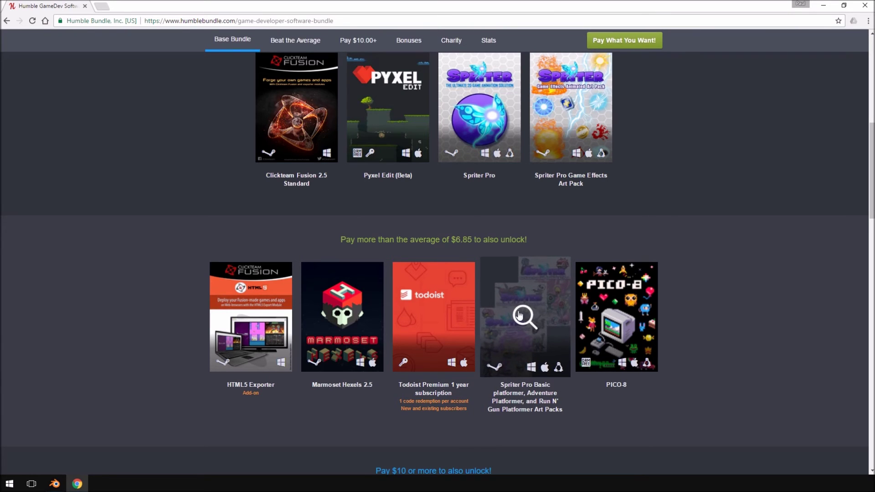
scroll(569, 228, "up", 1)
scroll(568, 228, "up", 2)
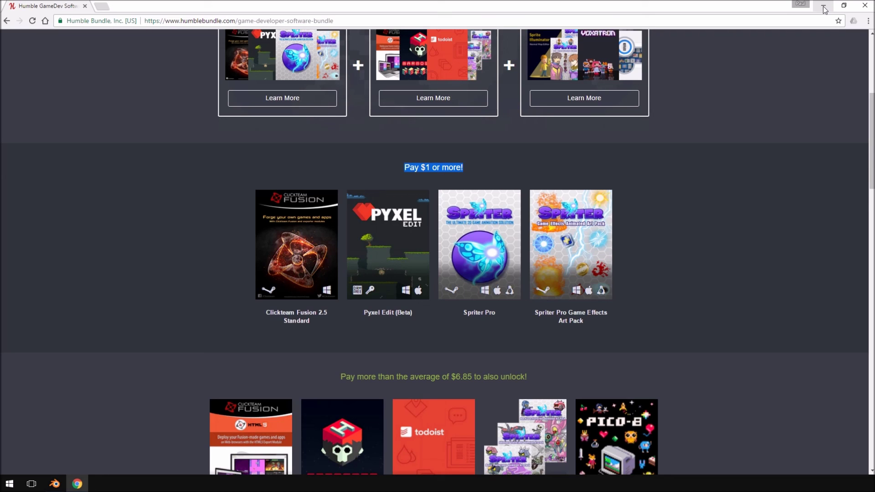
Minimize the Chrome window showing the Humble Bundle GameDev page.
left_click(823, 5)
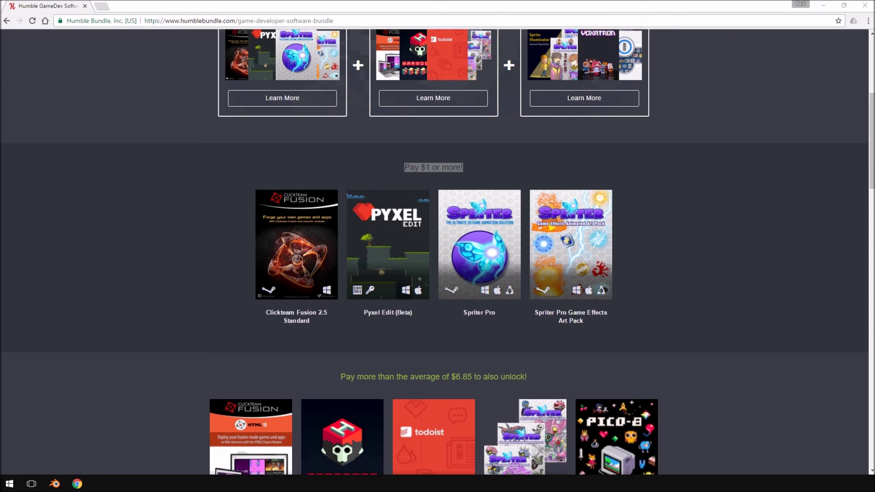